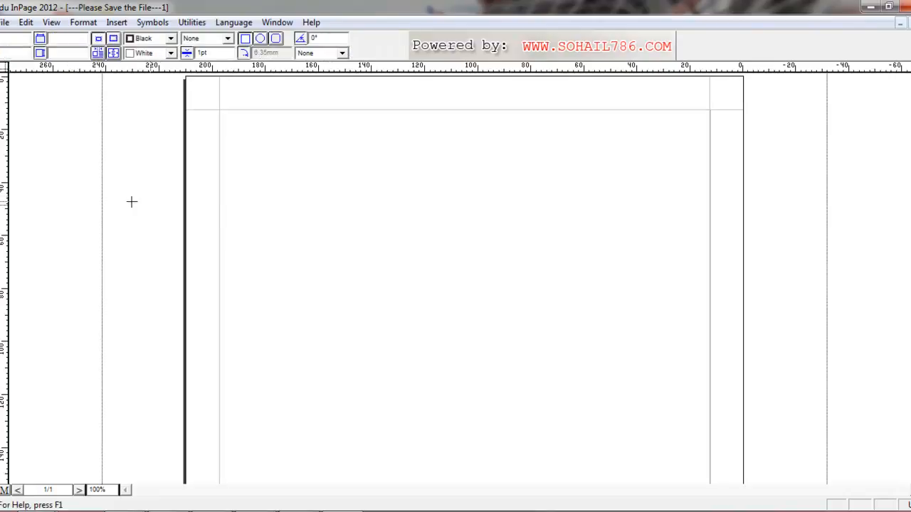
Draw a picture box about 95 mm wide and 69 mm high in the upper half of the page
drag(264, 195, 517, 377)
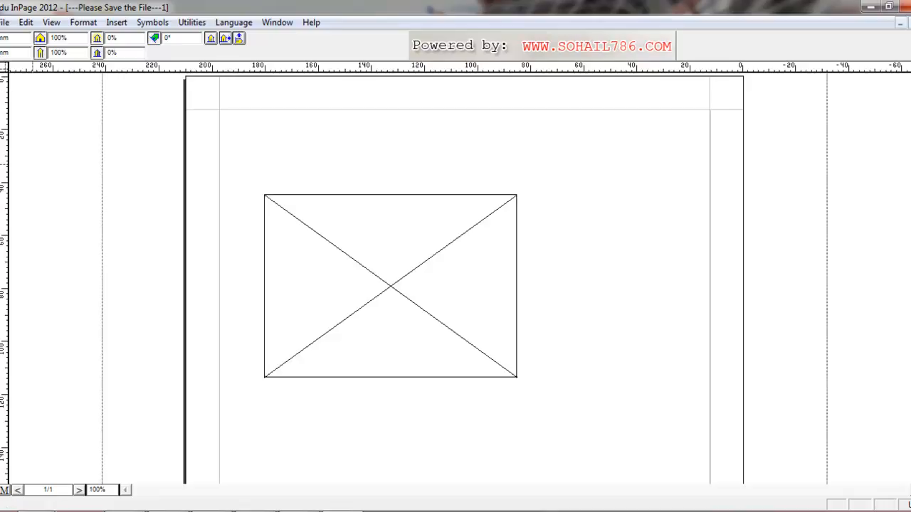
key(Escape)
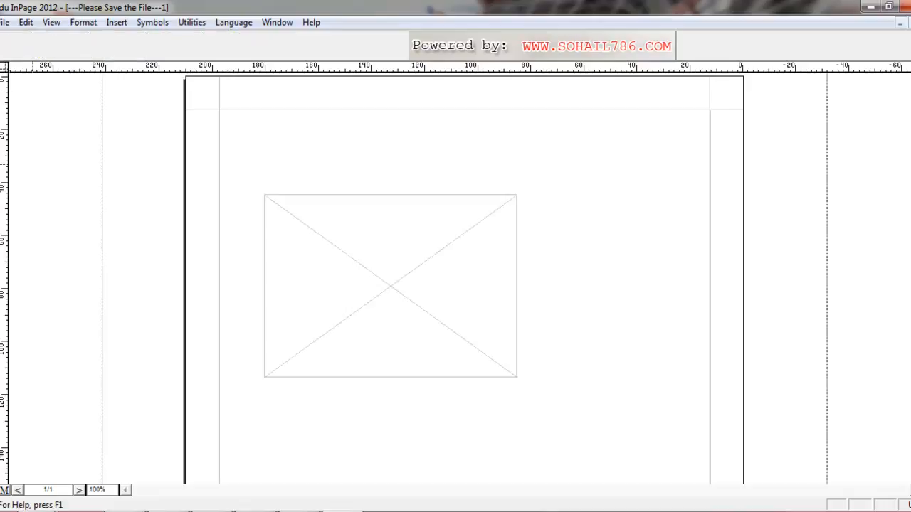
click(331, 229)
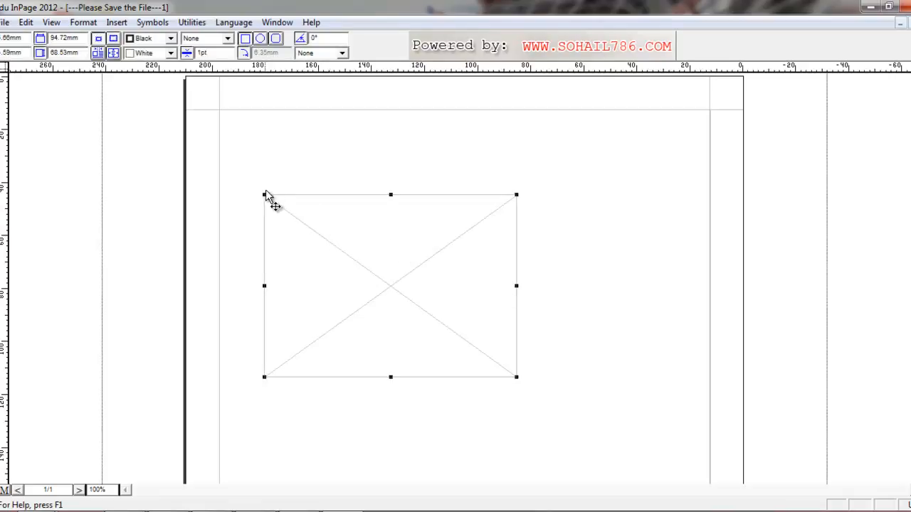
Move the picture box closer to the page's horizontal centre and resize it to about 100 by 65 mm
drag(306, 220, 398, 210)
drag(431, 263, 466, 217)
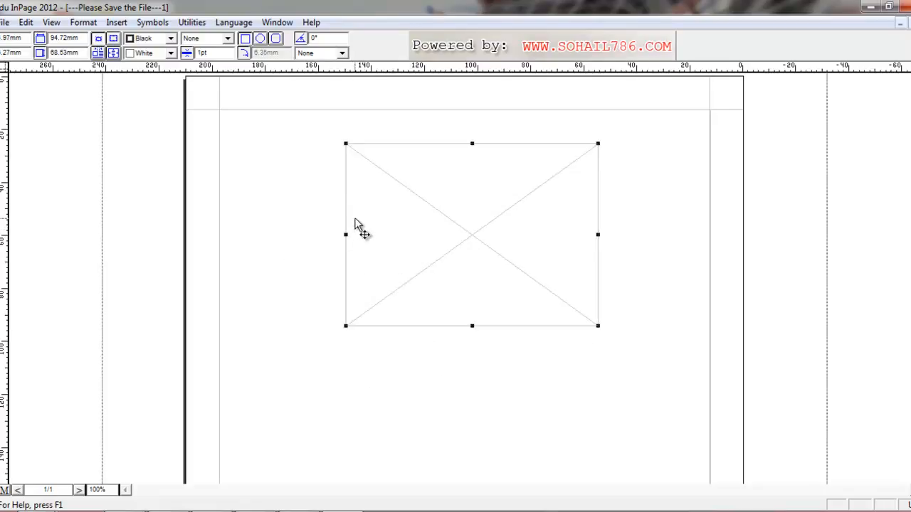
mouse_move(346, 144)
mouse_down()
mouse_move(387, 200)
mouse_move(330, 153)
mouse_up()
drag(434, 244, 418, 309)
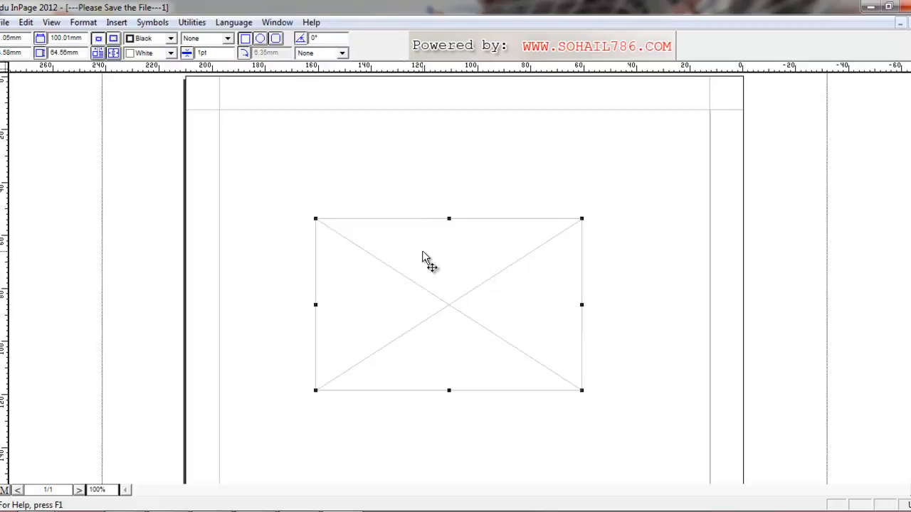
Import the AamirKhan picture from the Sample Pictures folder into the picture box
click(4, 22)
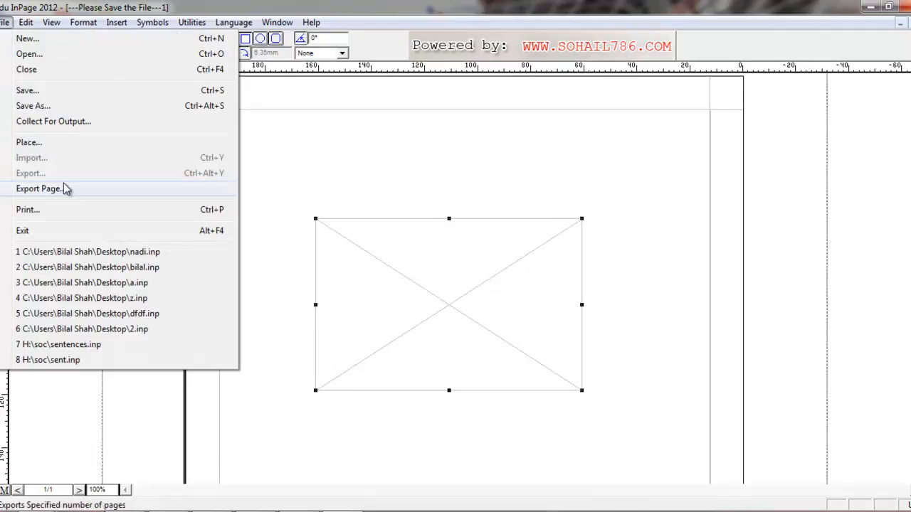
click(533, 324)
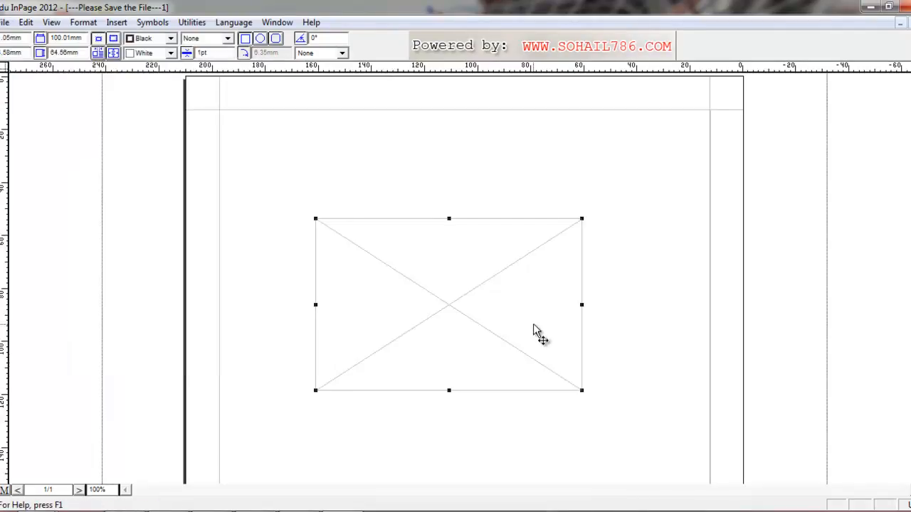
key(Escape)
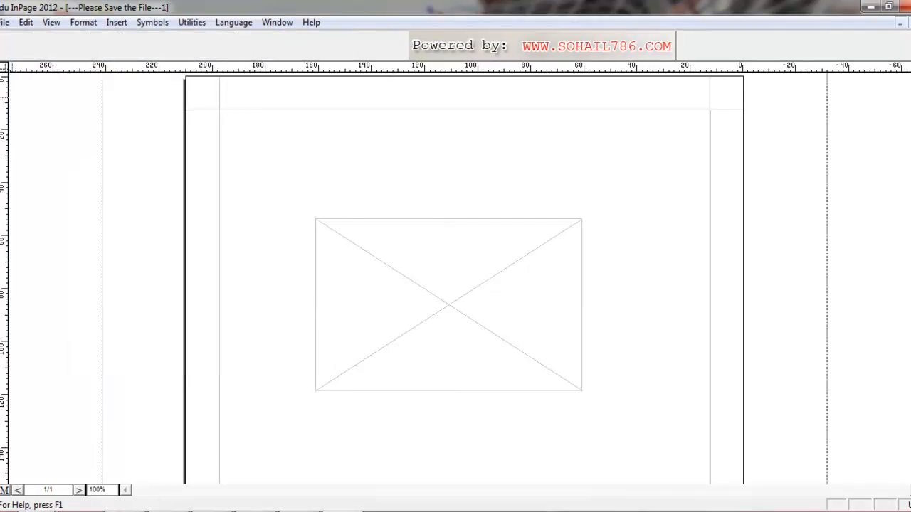
click(6, 22)
click(49, 160)
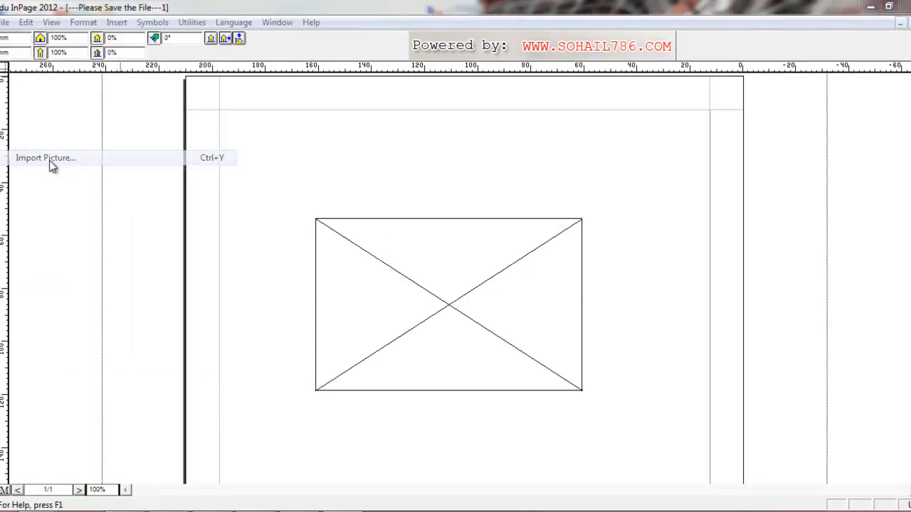
click(485, 235)
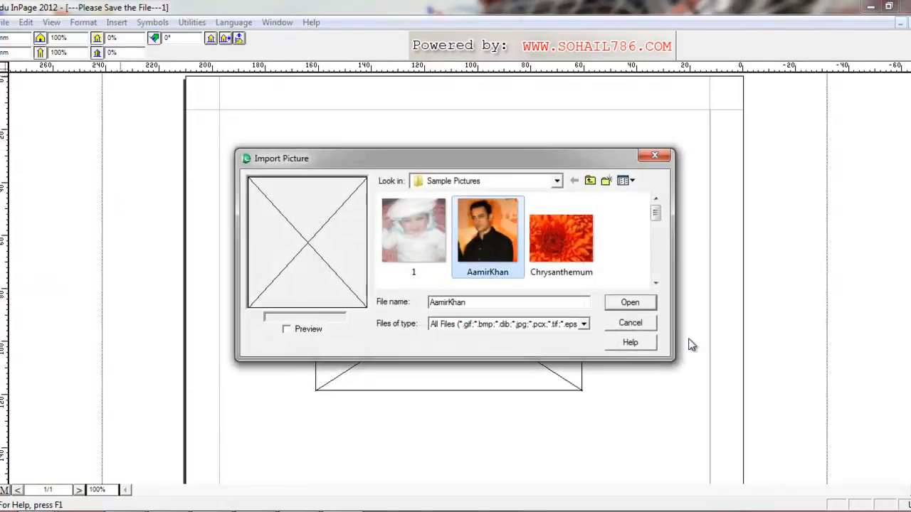
click(639, 308)
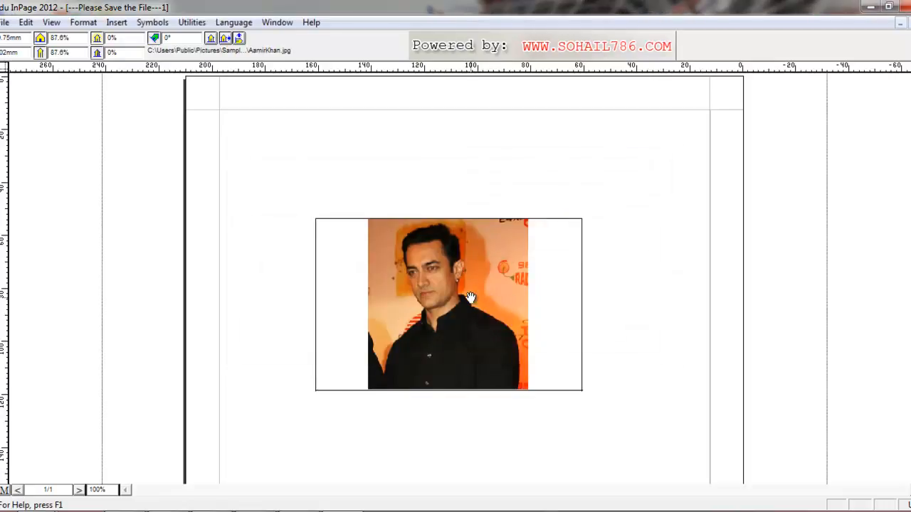
Delete the imported picture from its frame, keeping the empty picture box
click(508, 421)
click(463, 328)
key(Delete)
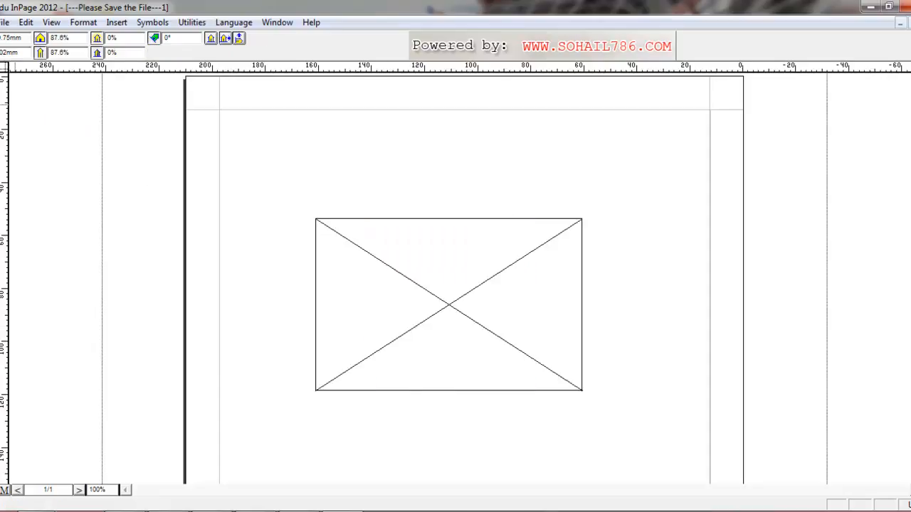
Import the AamirKhan picture into the empty picture box again
right_click(397, 282)
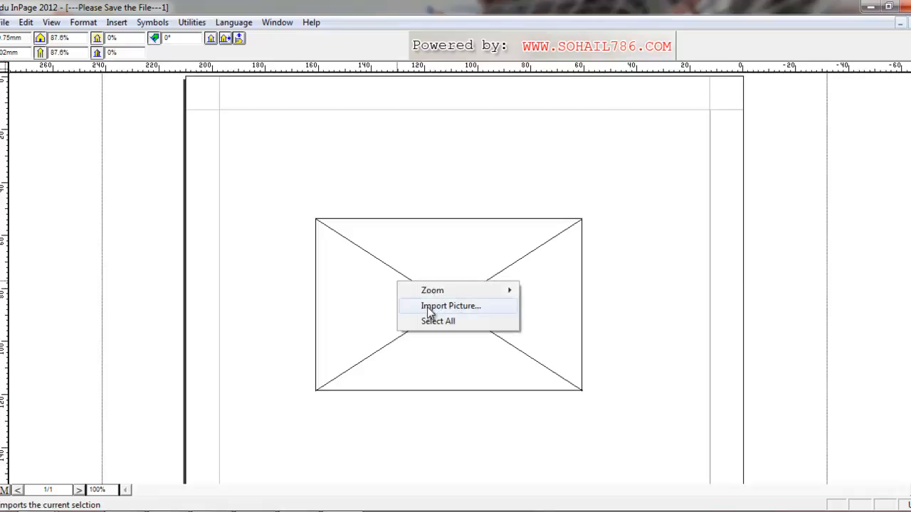
click(428, 308)
click(489, 235)
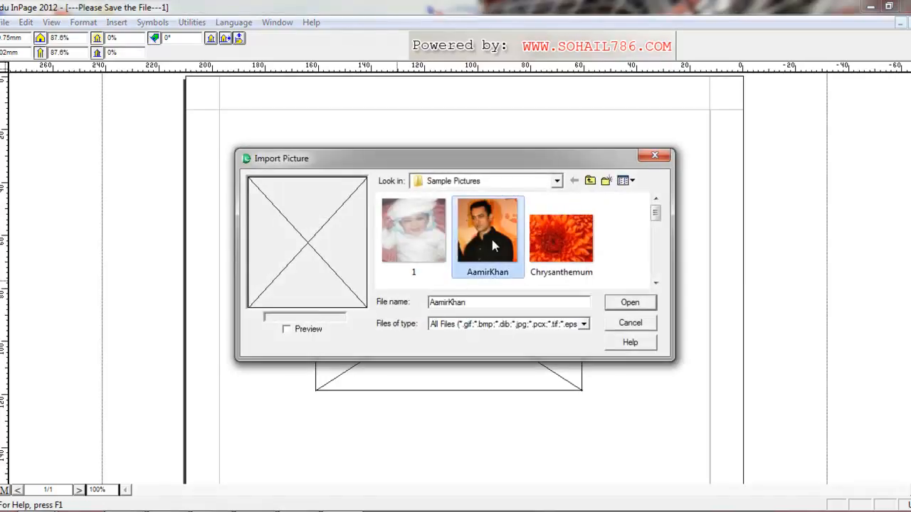
click(629, 304)
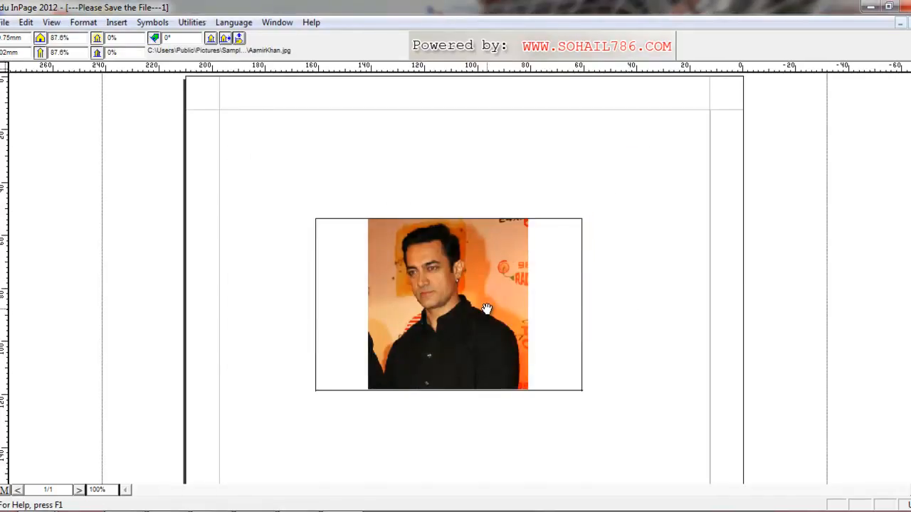
Zoom the page to 200% and shift the picture slightly inside its frame
drag(454, 287, 457, 288)
drag(114, 488, 48, 490)
text(200)
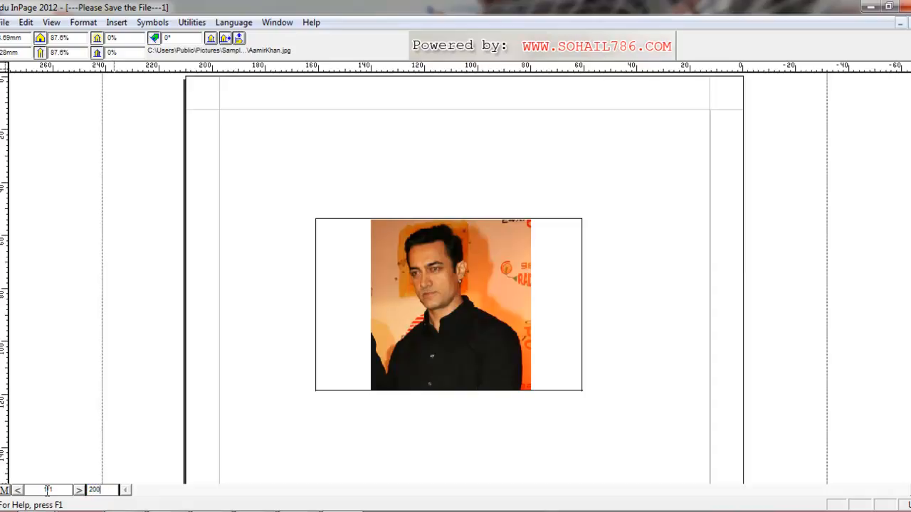
key(Return)
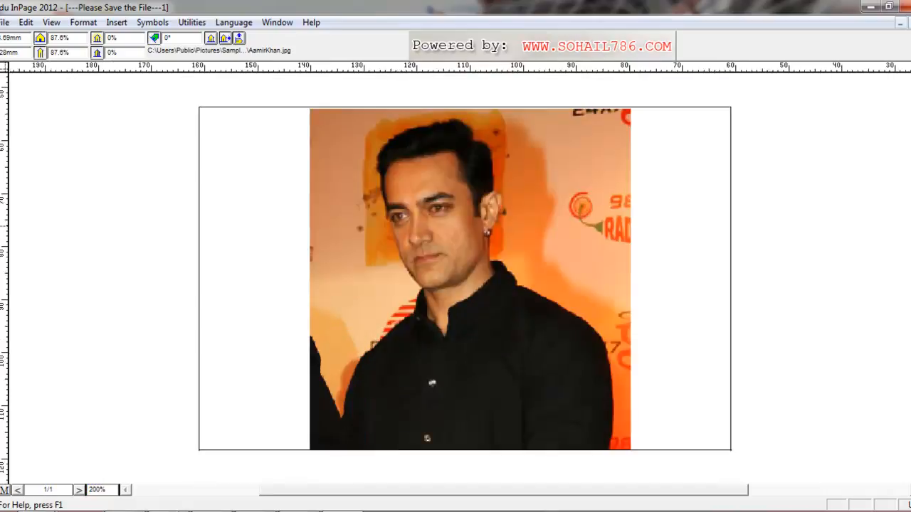
drag(477, 251, 486, 301)
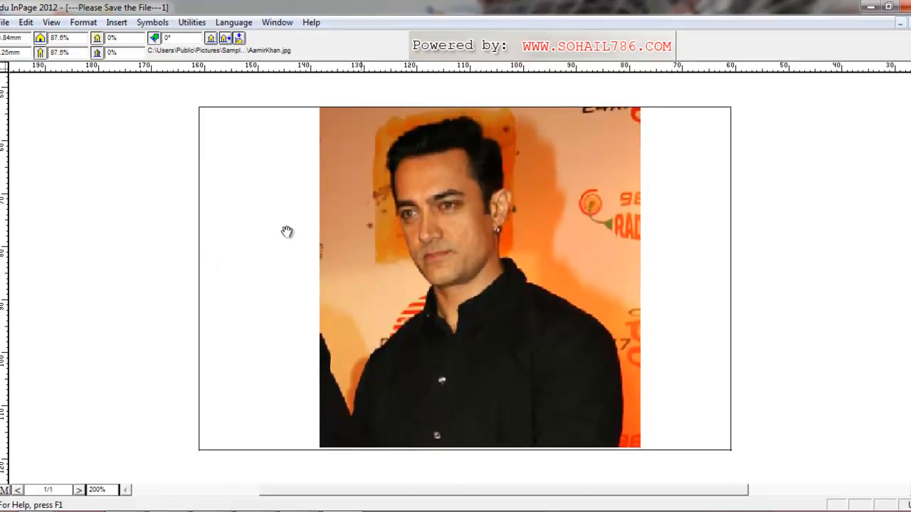
drag(576, 239, 558, 239)
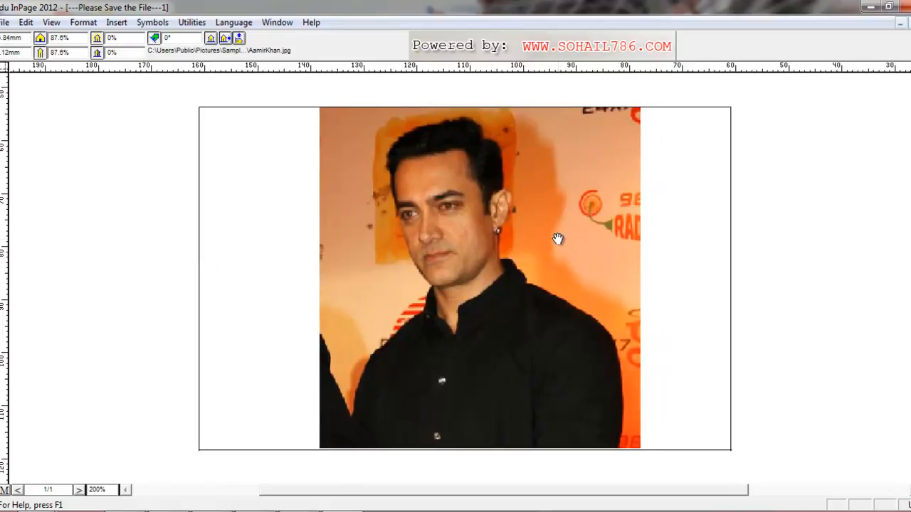
Try horizontal picture offsets of 20 mm and 0 mm inside the frame
double_click(27, 39)
key(BackSpace)
text(20)
key(Return)
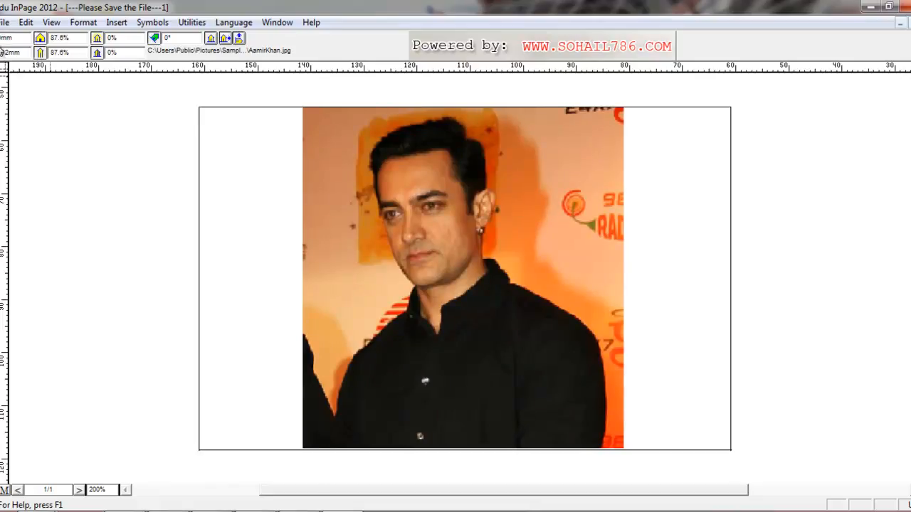
double_click(12, 40)
key(BackSpace)
text(0)
key(Return)
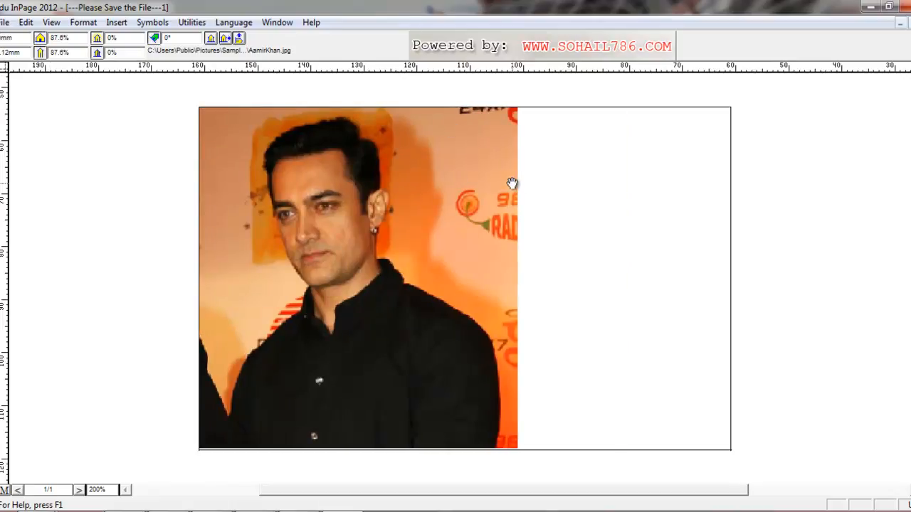
Set the picture's horizontal offset inside the frame to 30 mm
drag(27, 40, 1, 39)
key(BackSpace)
text(30)
key(Return)
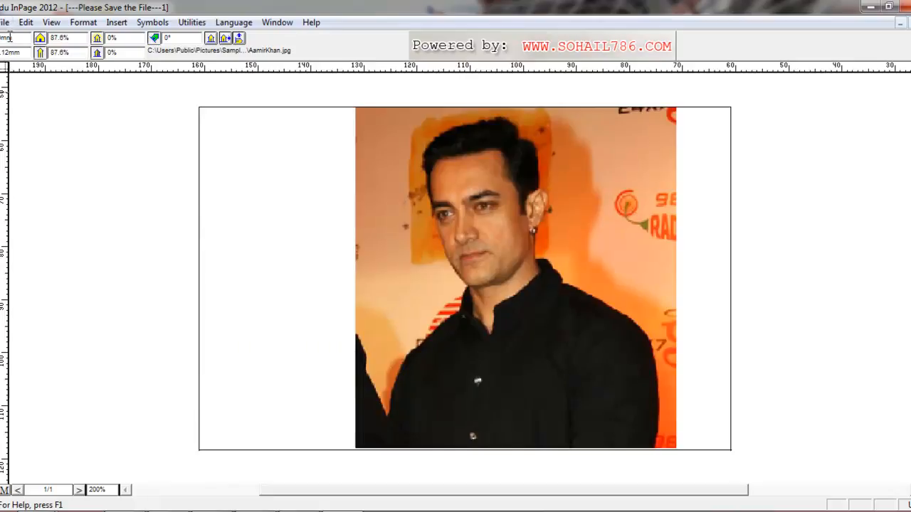
Try vertical picture offsets of 20 mm and 10 mm inside the frame
double_click(17, 52)
key(BackSpace)
text(0)
key(Return)
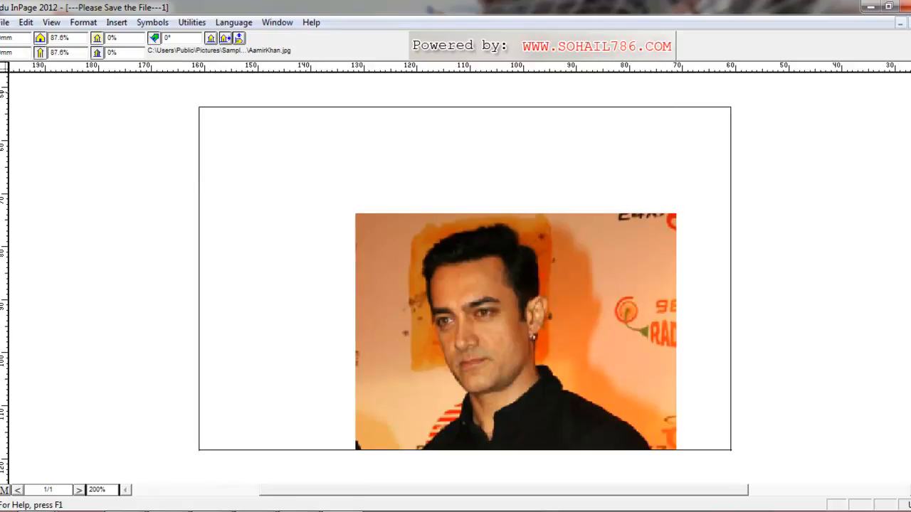
double_click(20, 51)
text(10)
key(Return)
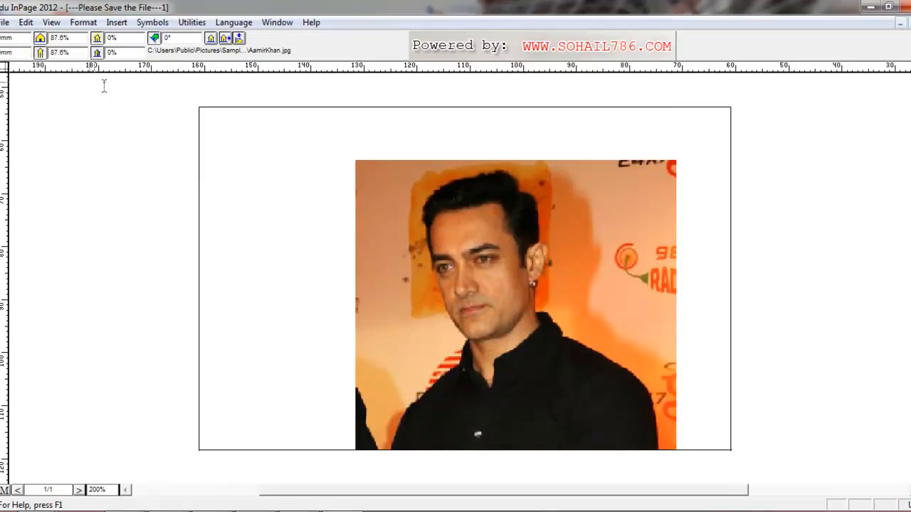
Set the picture's vertical offset to 0 mm and shift the picture horizontally to the middle of the frame
double_click(27, 52)
text(20)
key(Return)
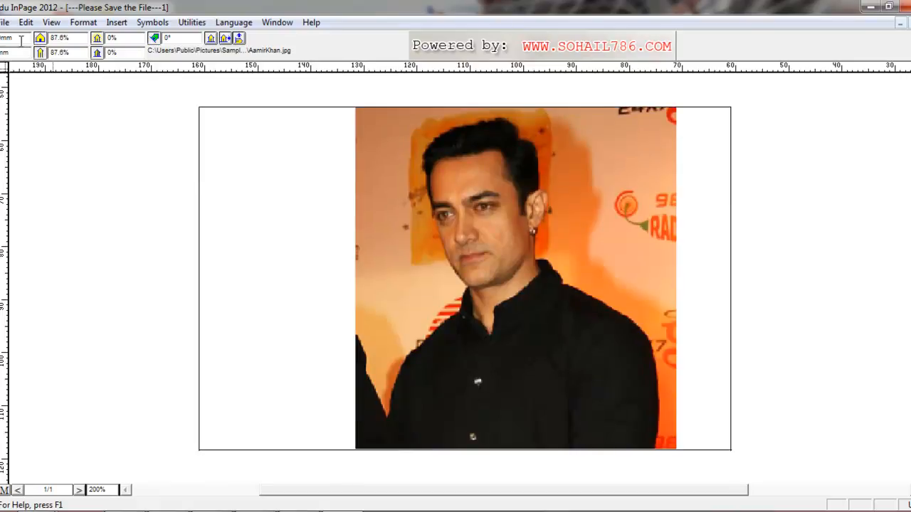
drag(513, 206, 474, 206)
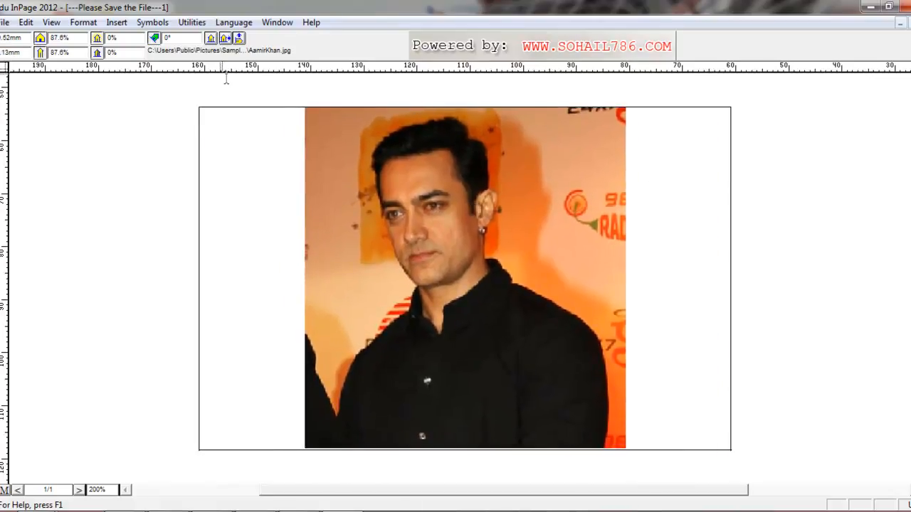
Set the picture's horizontal and vertical scale to 100% and recentre it in the frame
drag(80, 36, 38, 35)
text(100)
key(Return)
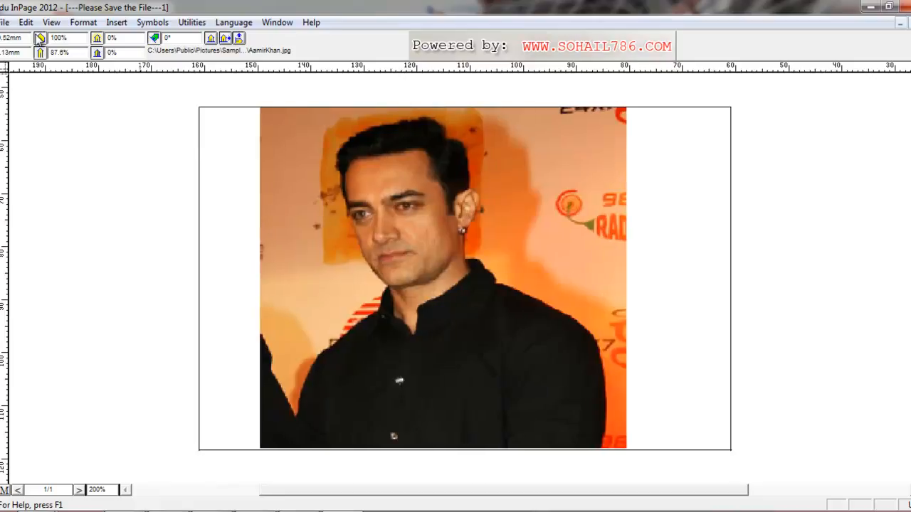
mouse_move(508, 248)
mouse_down()
mouse_move(545, 254)
mouse_move(516, 246)
mouse_up()
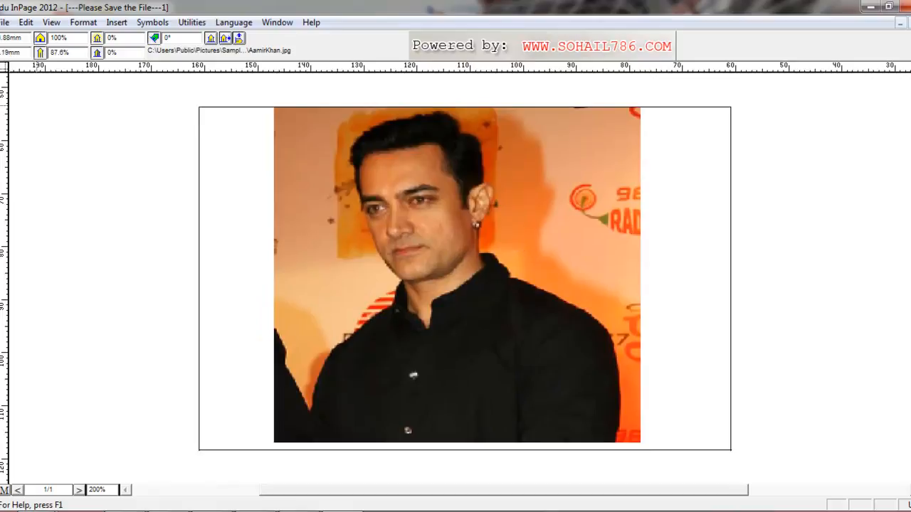
drag(77, 51, 23, 51)
text(100)
key(Return)
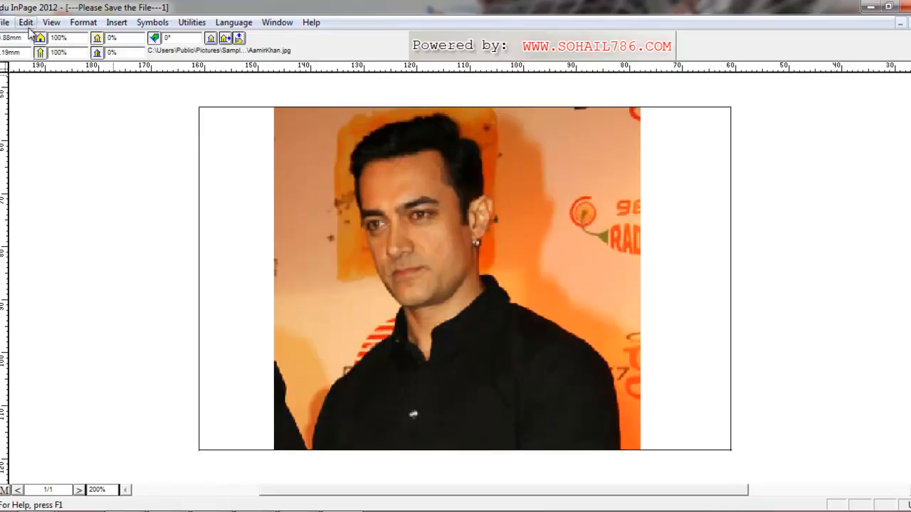
Set the picture's horizontal scale to 120% and shift it towards the middle of the frame
double_click(66, 38)
text(12)
key(Return)
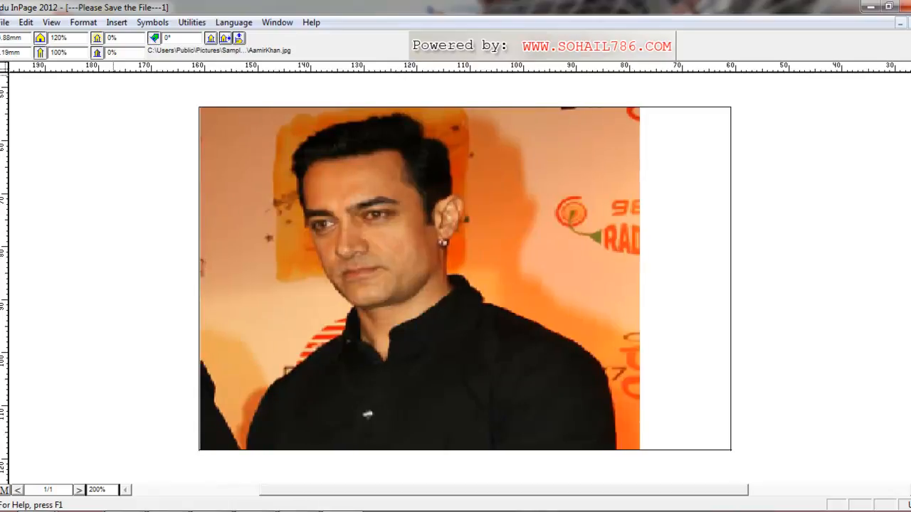
drag(384, 264, 444, 269)
Set the picture's horizontal scale to 150% and shift it so it fills the frame's width
drag(81, 38, 1, 36)
text(1)
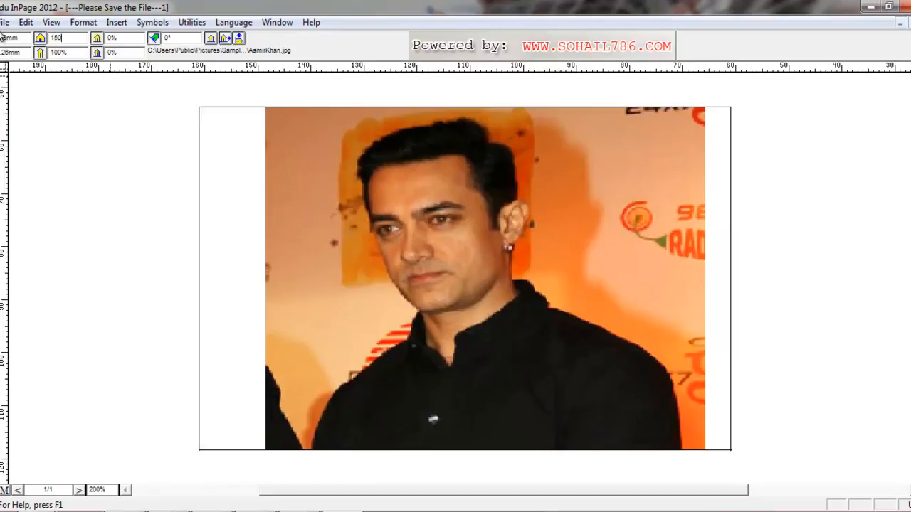
text(50)
key(Return)
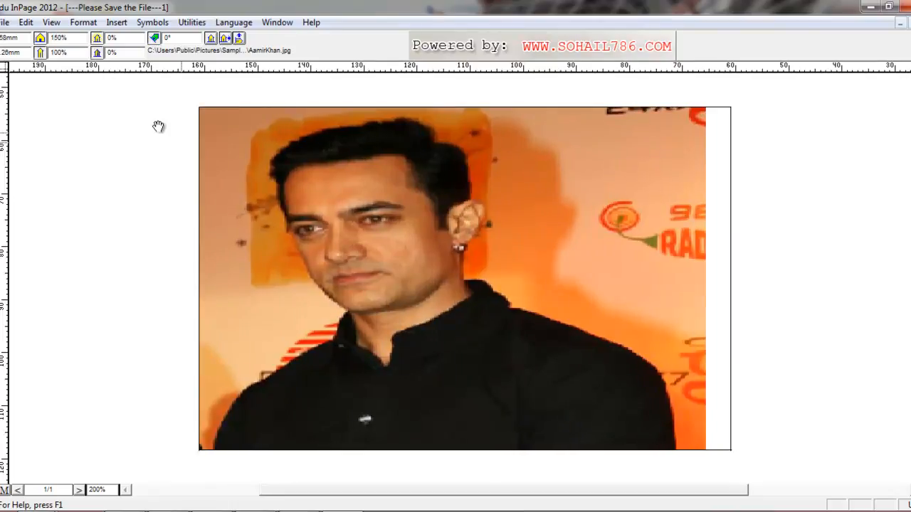
drag(459, 228, 483, 223)
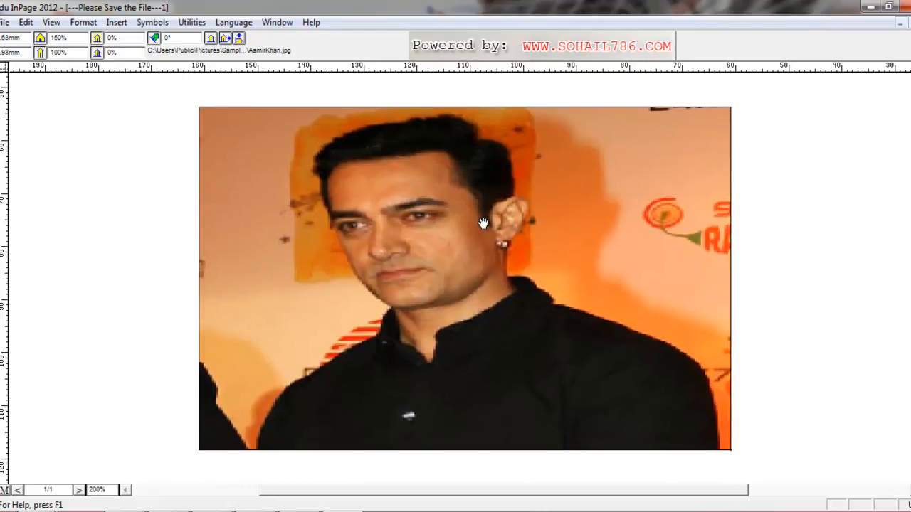
Try a vertical scale of 20% on the picture and restore it to 100%
double_click(52, 52)
text(20)
key(Return)
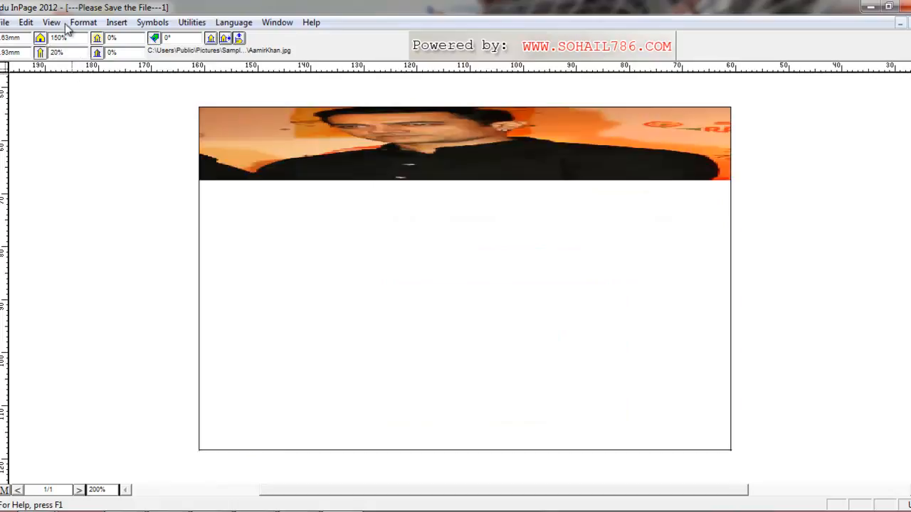
drag(79, 52, 24, 44)
text(100)
key(Return)
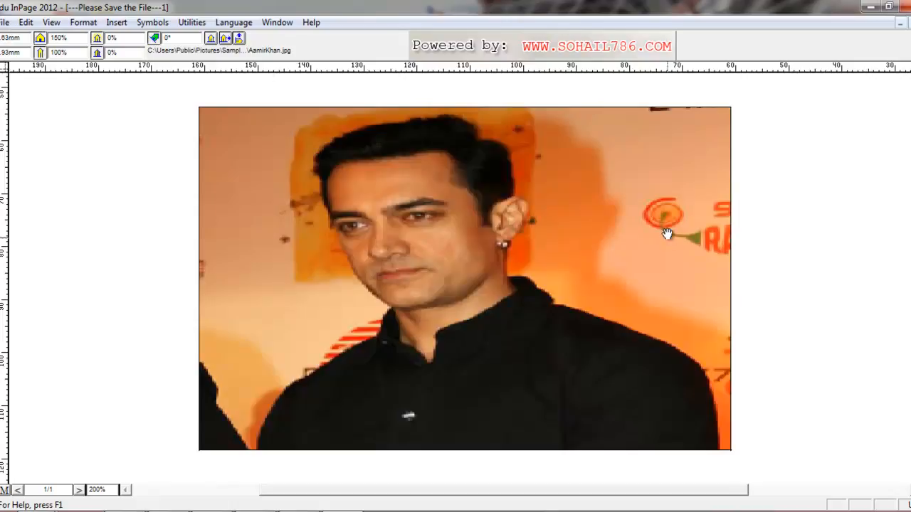
Shift the picture slightly sideways in the frame and try brightness values of 5% and 20%
drag(451, 238, 443, 238)
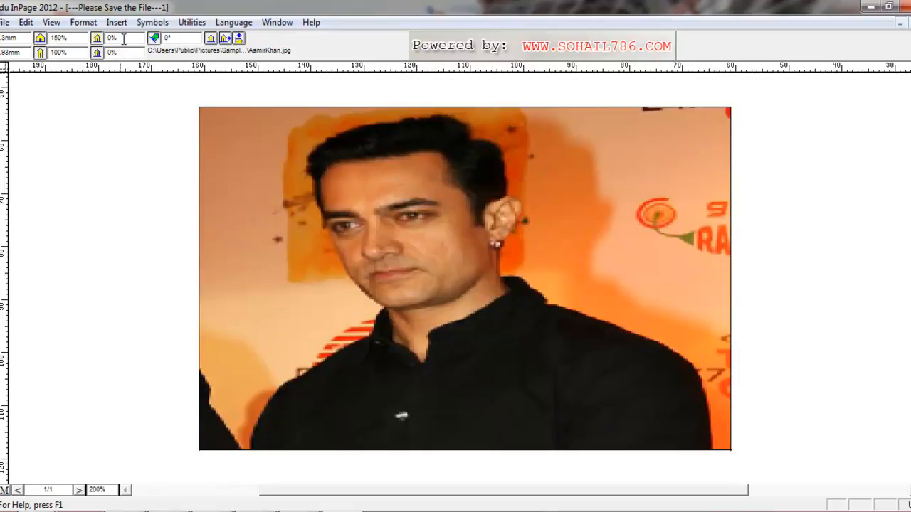
drag(126, 38, 105, 38)
key(Return)
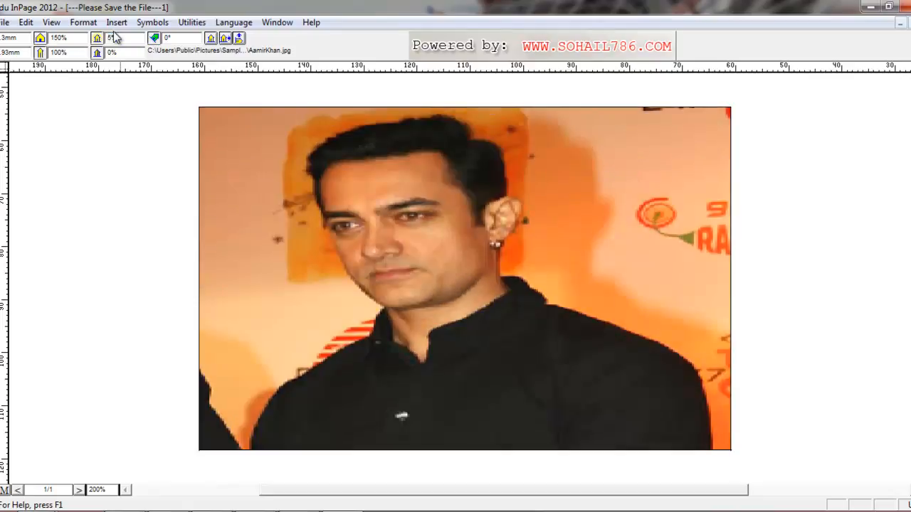
drag(133, 38, 87, 39)
text(20)
key(Return)
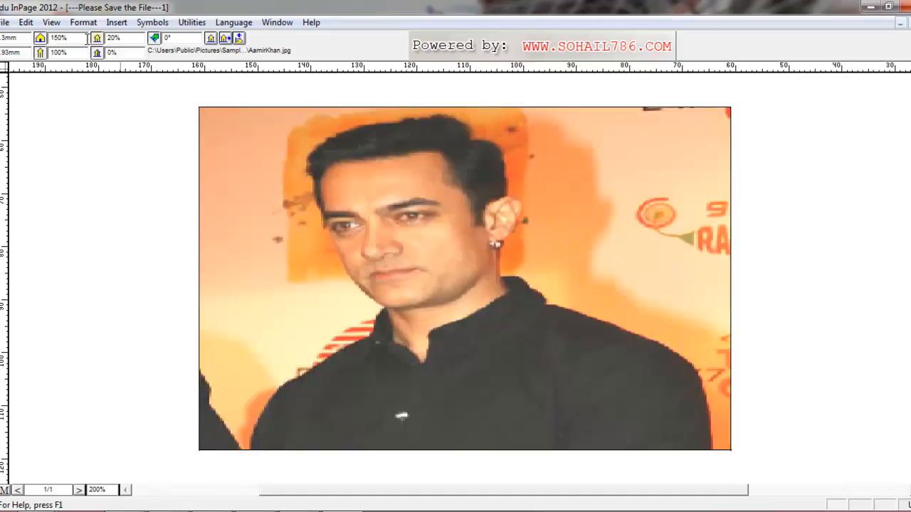
Set the picture's contrast to 20% and reset its brightness to 0%
drag(121, 39, 97, 56)
key(Return)
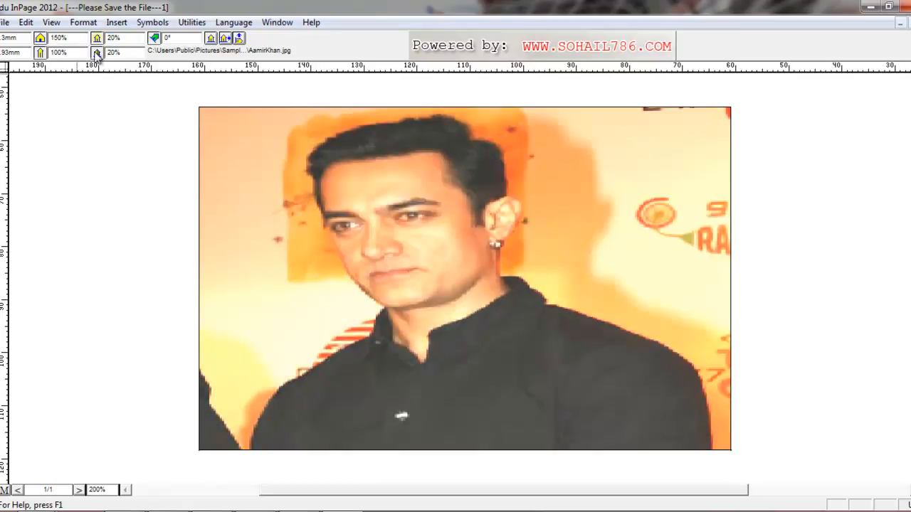
drag(130, 37, 98, 38)
text(0)
key(Return)
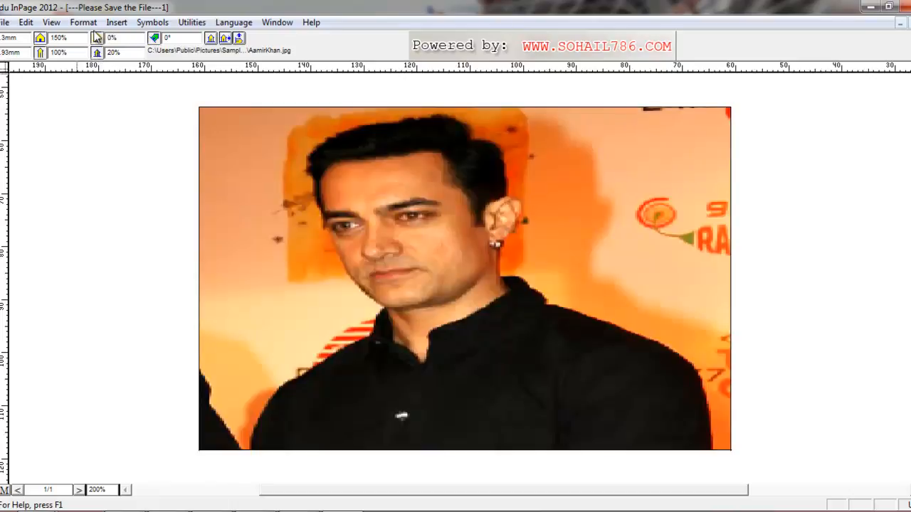
Try contrast values of 50% and 100% on the picture and restore the contrast to 0%
drag(136, 56, 98, 57)
key(Return)
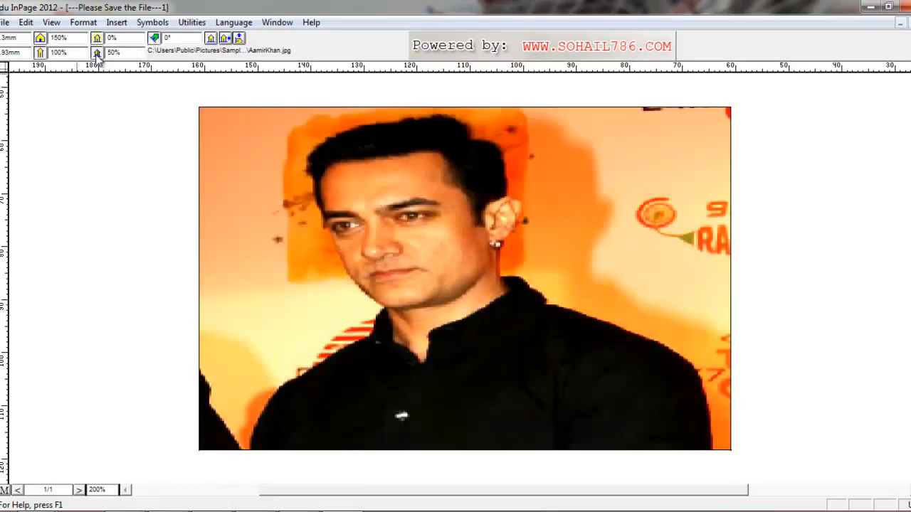
drag(71, 37, 44, 36)
drag(128, 52, 106, 53)
text(100)
key(Return)
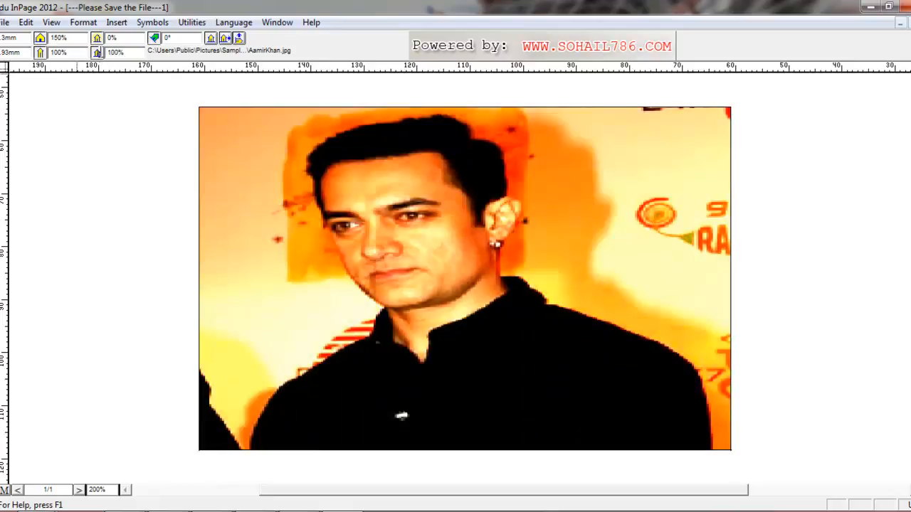
drag(135, 52, 108, 53)
text(0)
key(Return)
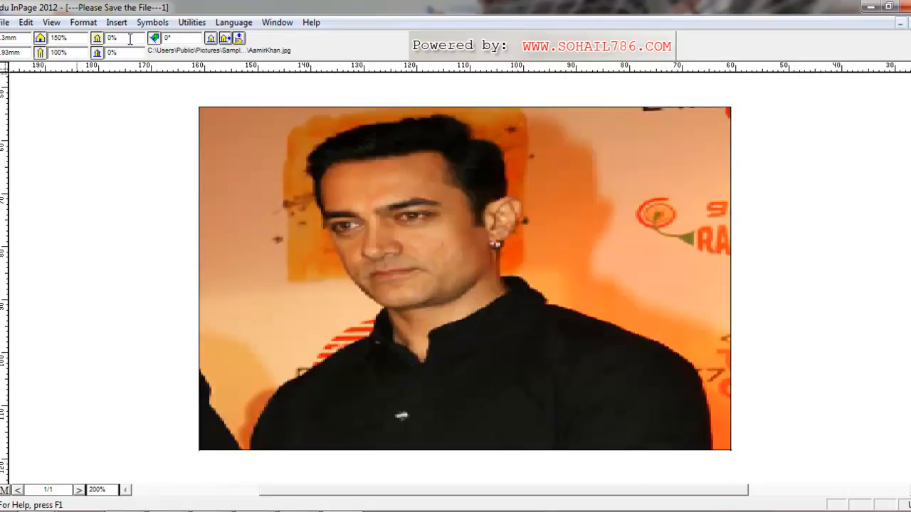
Rotate the picture 45° inside the frame and move it so the face is in view
drag(192, 39, 157, 38)
text(45)
key(Return)
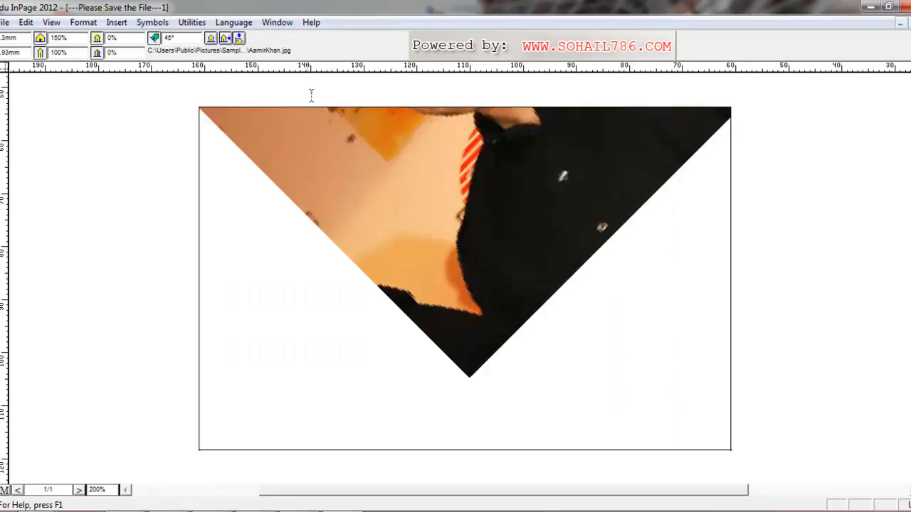
drag(415, 328, 380, 355)
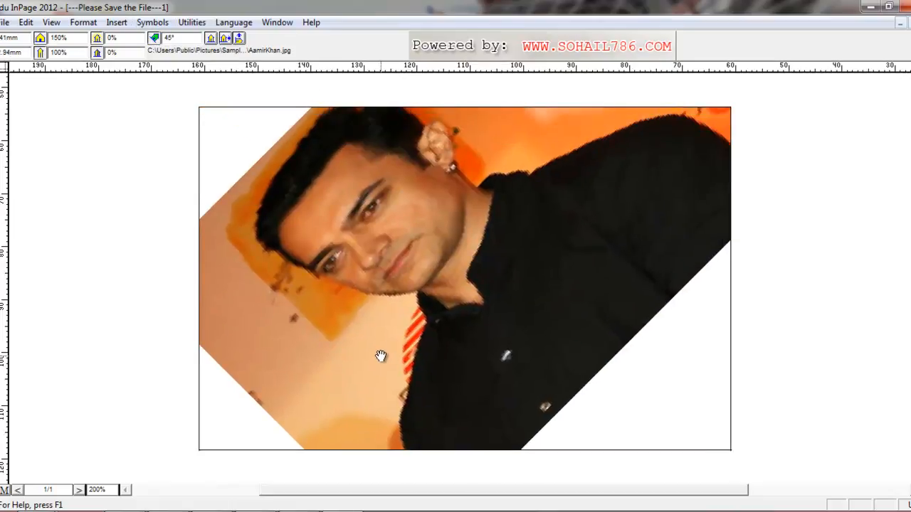
drag(515, 230, 500, 247)
Reset the picture's rotation to 0° and move the picture back up into the frame
double_click(196, 37)
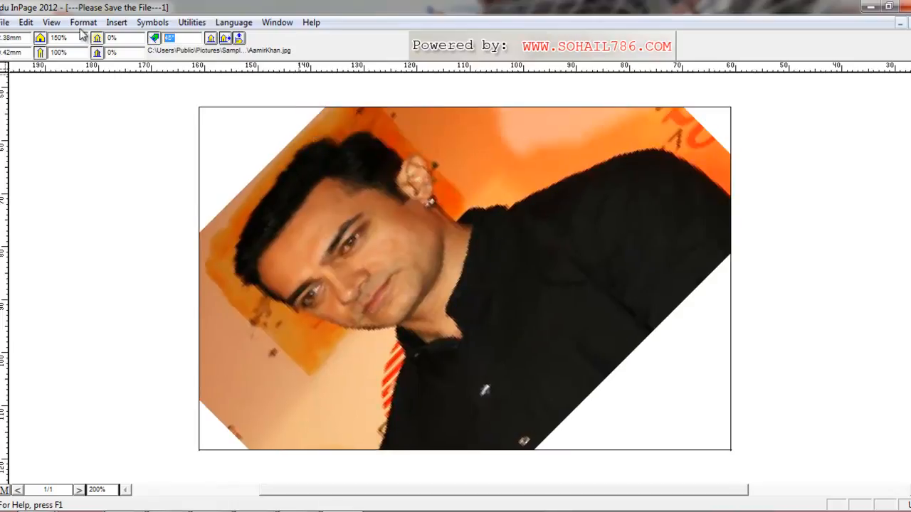
text(0)
key(Return)
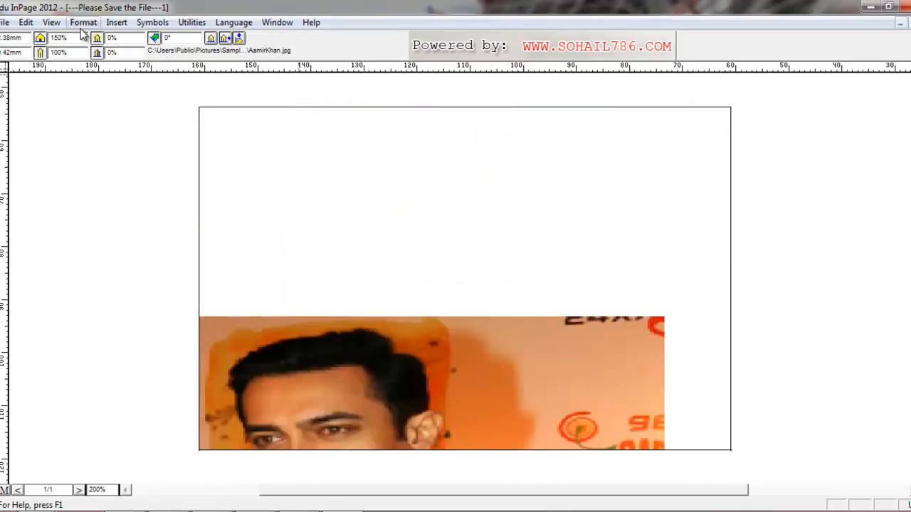
drag(317, 389, 432, 211)
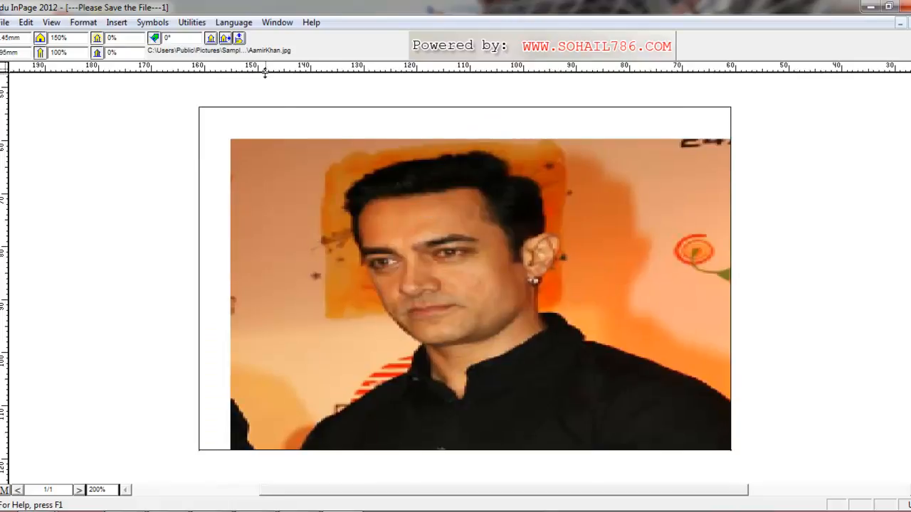
Rotate the picture 100° and move it down until it lies within the frame
drag(188, 37, 161, 37)
text(100)
key(Return)
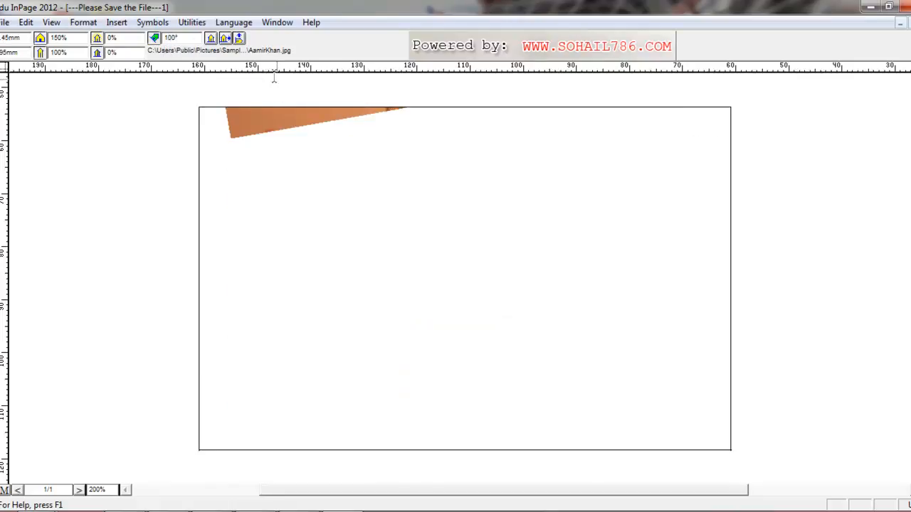
drag(275, 122, 375, 382)
drag(458, 224, 435, 309)
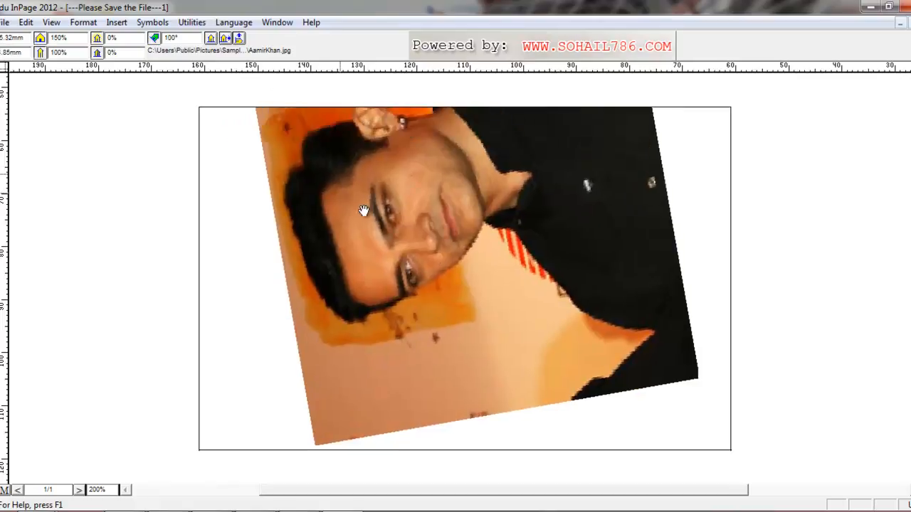
Restore the picture's rotation to 0° and move it back up inside the frame
drag(191, 39, 164, 38)
text(0)
key(Return)
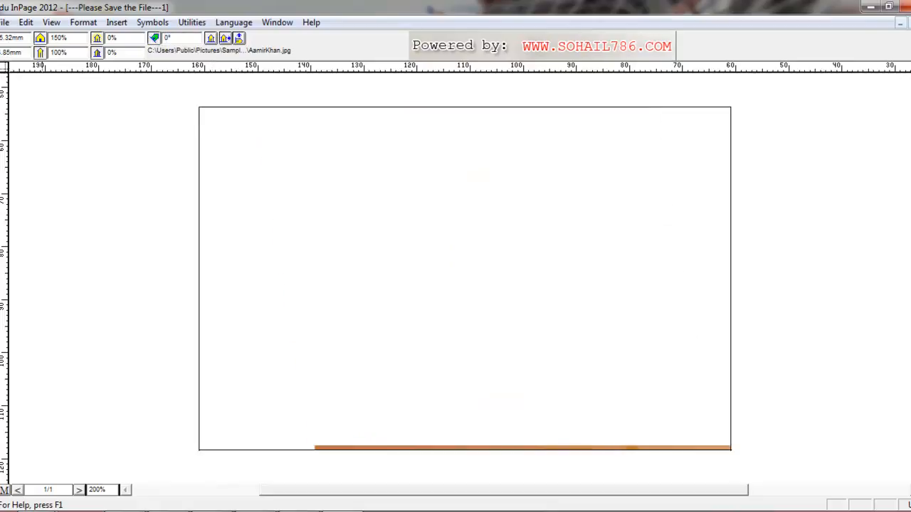
drag(389, 443, 425, 119)
drag(622, 218, 397, 217)
drag(459, 232, 619, 234)
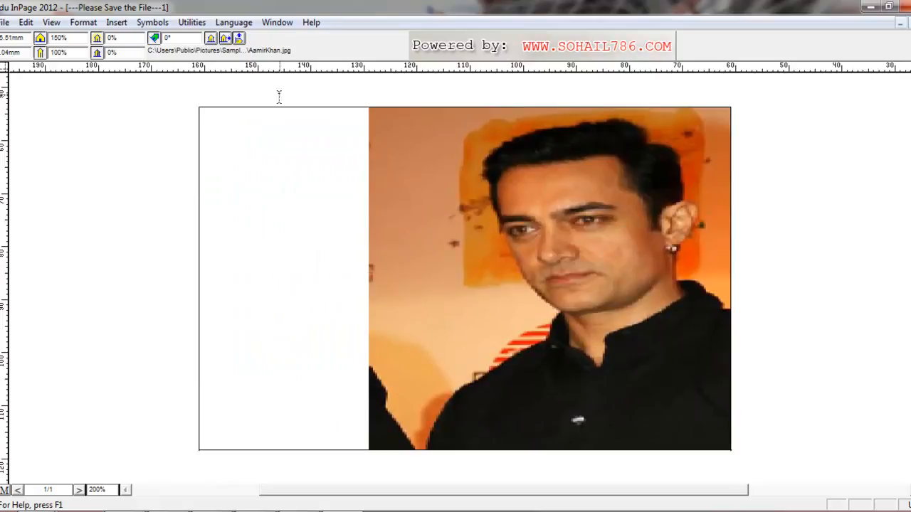
Centre the picture in its frame, shifting it off centre in between to repeat the centring
click(210, 38)
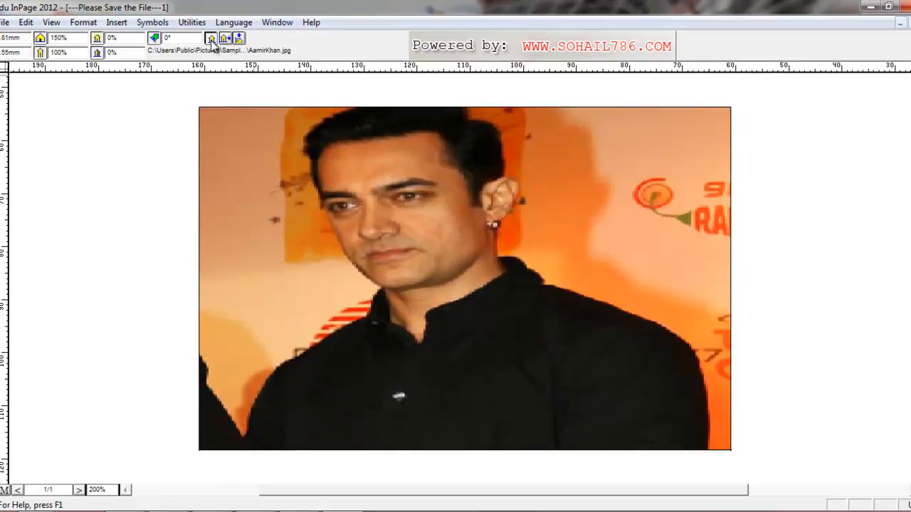
drag(393, 191, 582, 214)
click(211, 39)
mouse_move(474, 220)
mouse_down()
mouse_move(526, 217)
mouse_move(486, 218)
mouse_up()
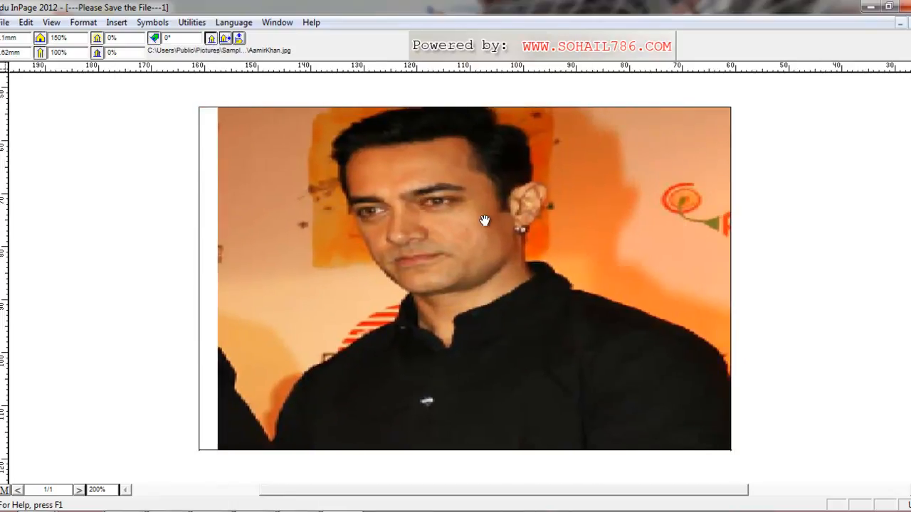
click(211, 39)
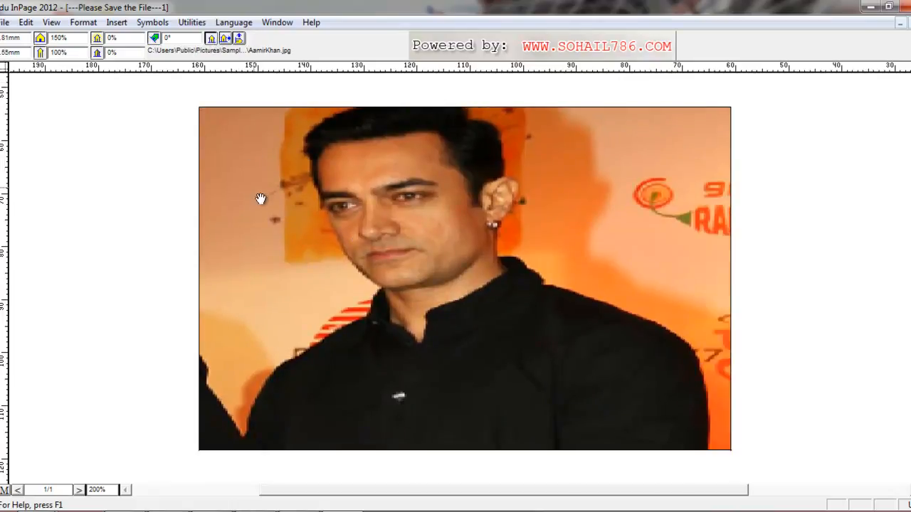
Try flipping the picture horizontally several times and return it to its original orientation
click(226, 40)
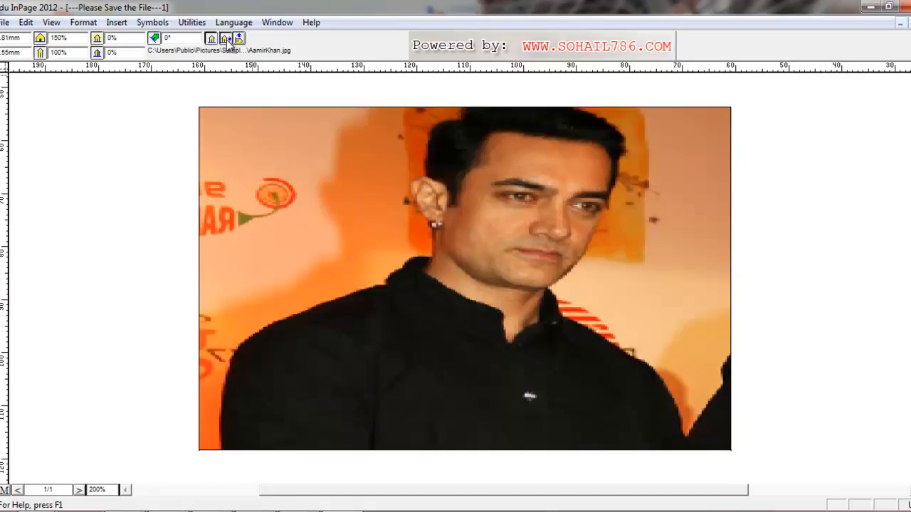
click(818, 225)
click(590, 244)
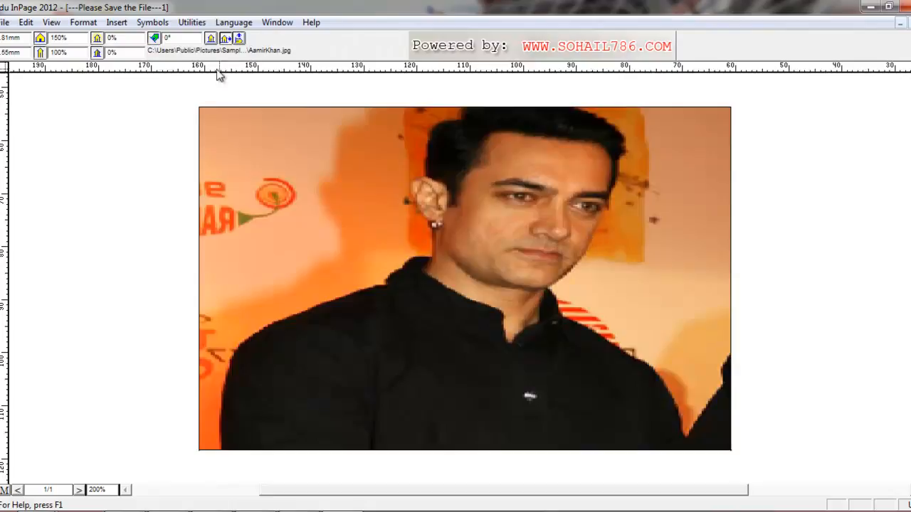
click(223, 40)
click(223, 41)
click(224, 41)
click(224, 41)
click(224, 41)
click(225, 41)
click(224, 40)
click(224, 41)
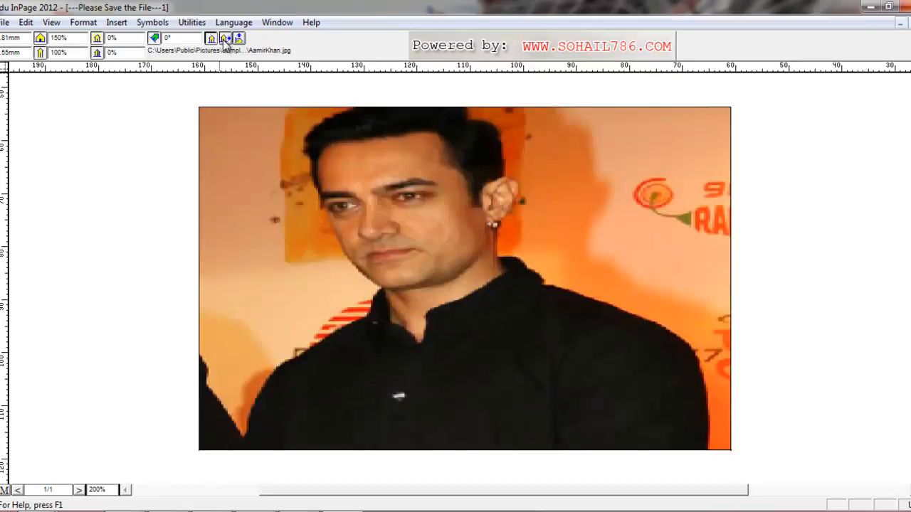
click(224, 40)
click(226, 42)
click(226, 41)
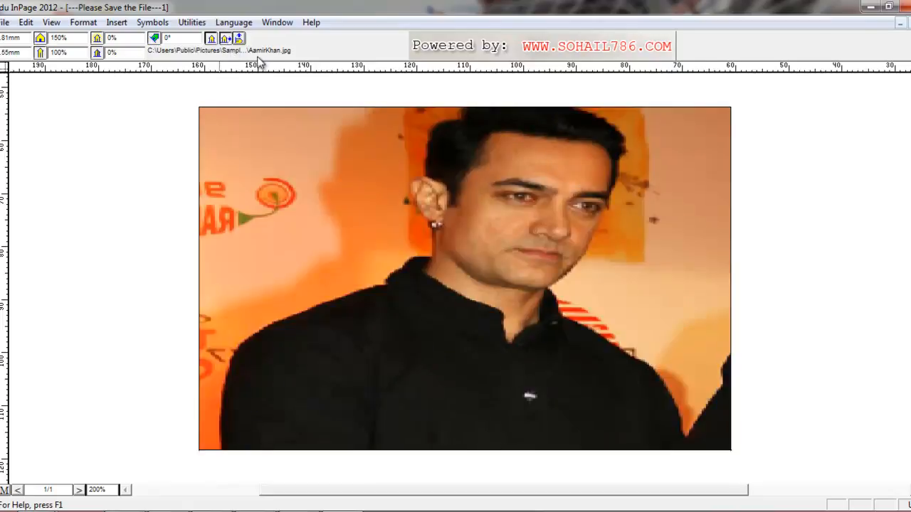
click(226, 41)
Flip the picture vertically several times, leaving it upside down
click(239, 40)
click(239, 39)
click(239, 39)
click(239, 39)
click(240, 39)
click(239, 39)
click(239, 39)
click(240, 39)
click(239, 40)
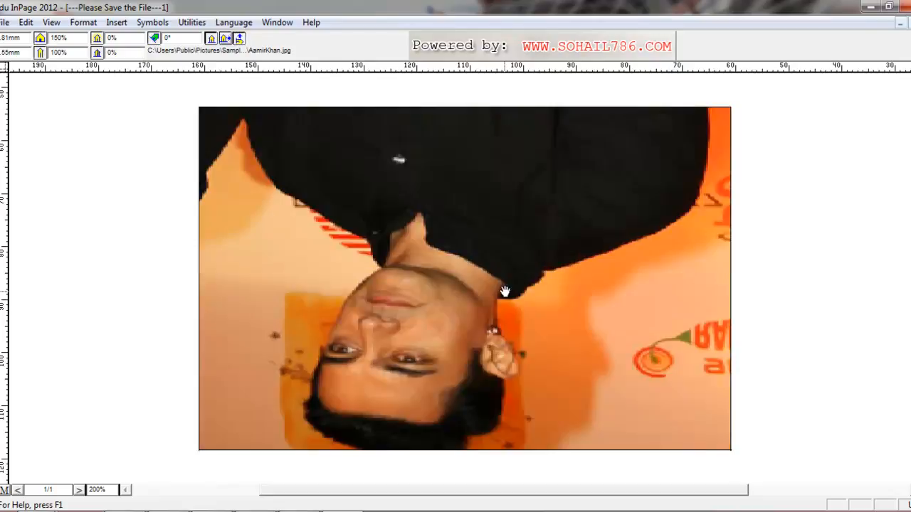
Set the page zoom to 100% and flip the picture vertically back upright
double_click(116, 490)
text(100)
key(Return)
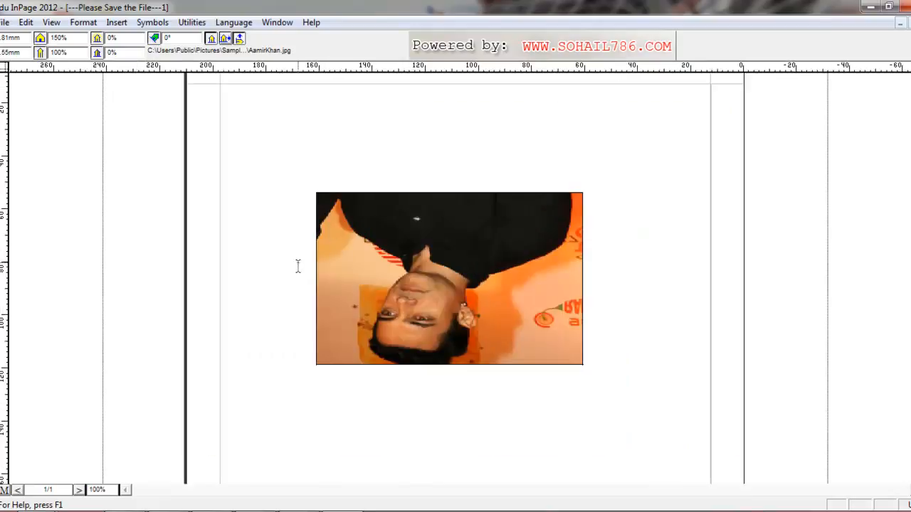
click(240, 40)
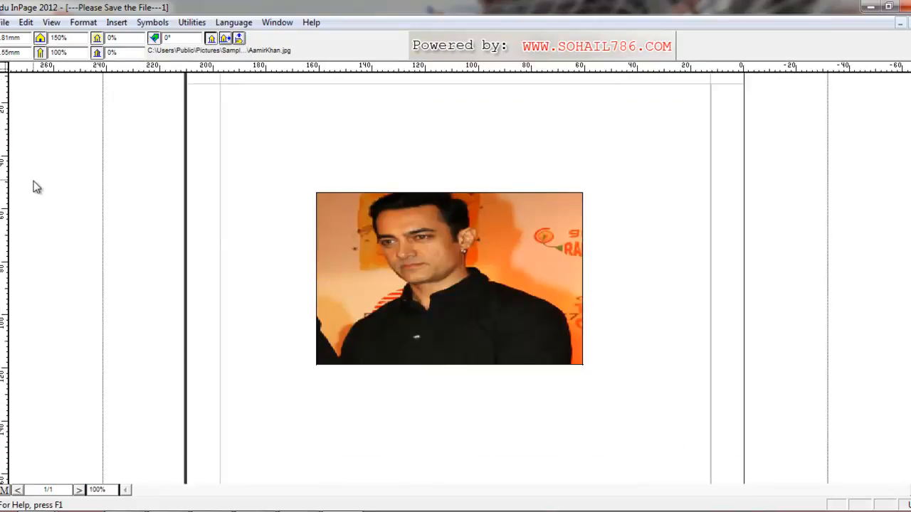
Draw an elliptical picture box about 70 mm wide and 47 mm high below the rectangular picture
click(2, 196)
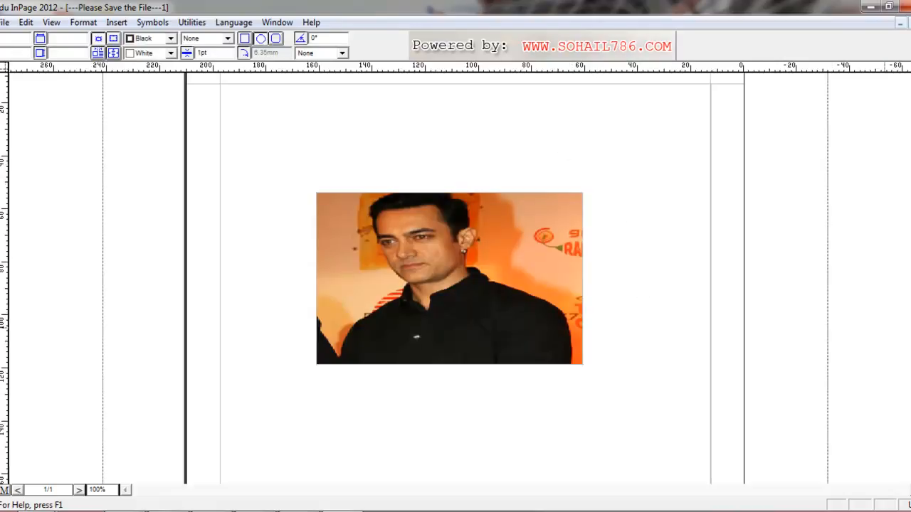
scroll(815, 328, down, 2)
drag(403, 339, 591, 465)
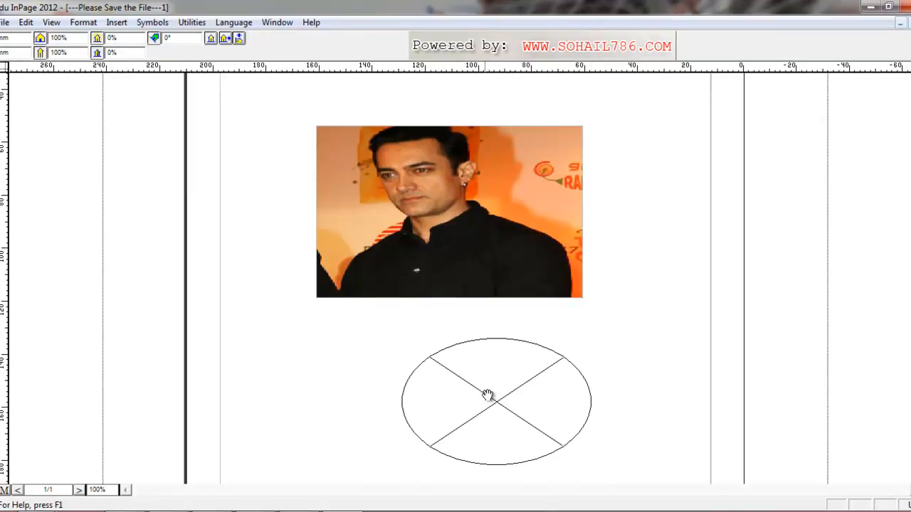
Import the picture AamirKhan.jpg into the elliptical picture box
click(5, 23)
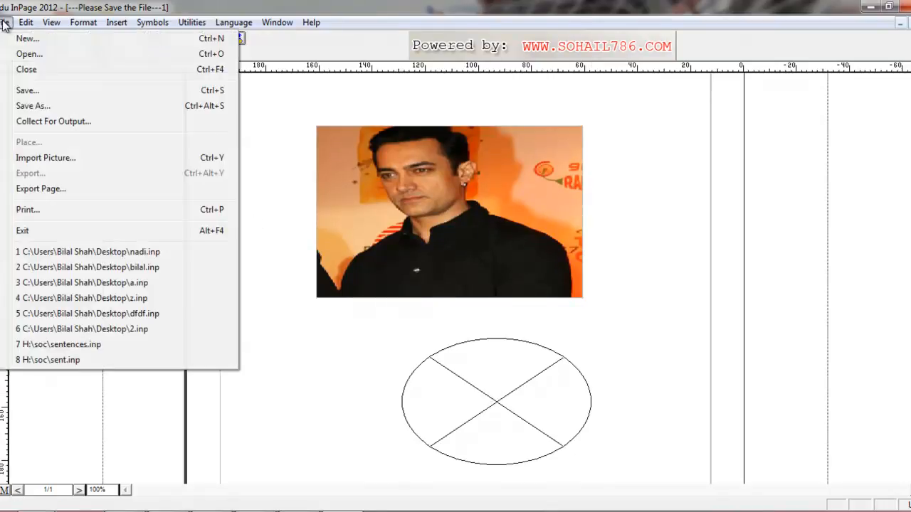
click(5, 24)
click(5, 23)
right_click(483, 408)
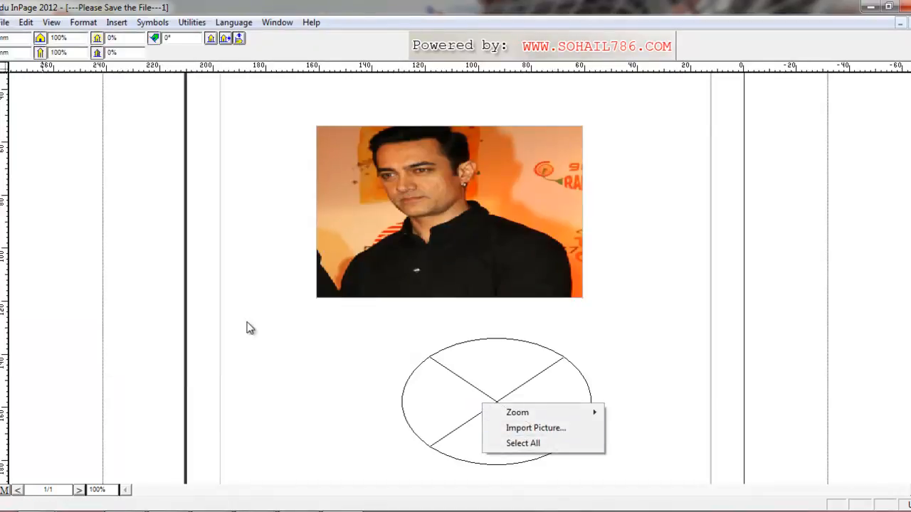
click(557, 428)
double_click(487, 231)
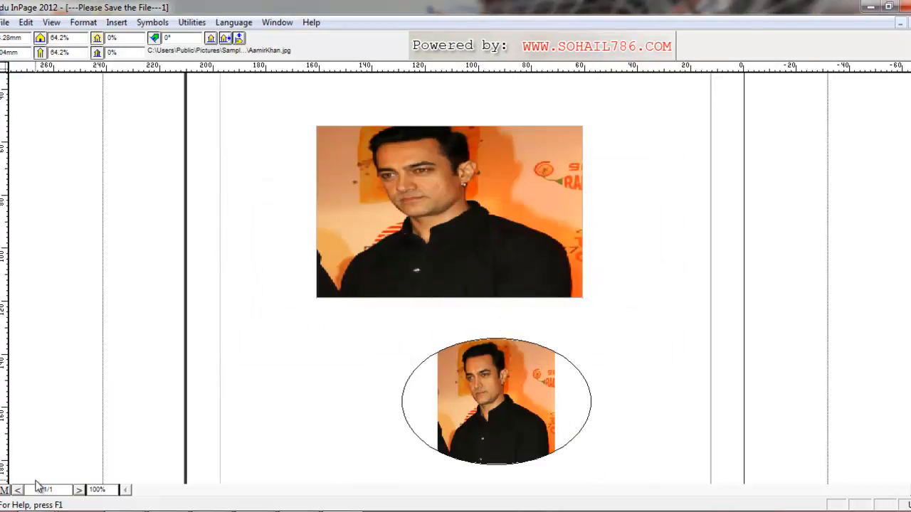
Delete the rectangular picture box above the ellipse
click(446, 233)
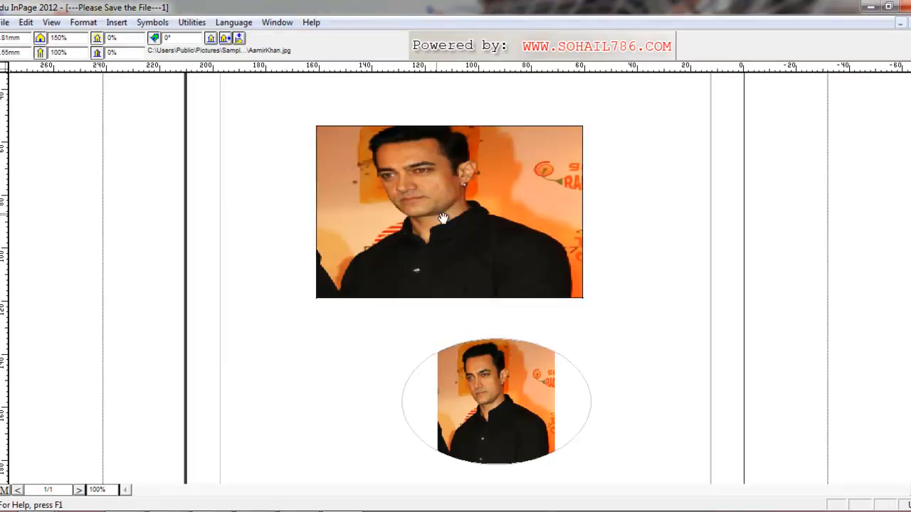
click(474, 185)
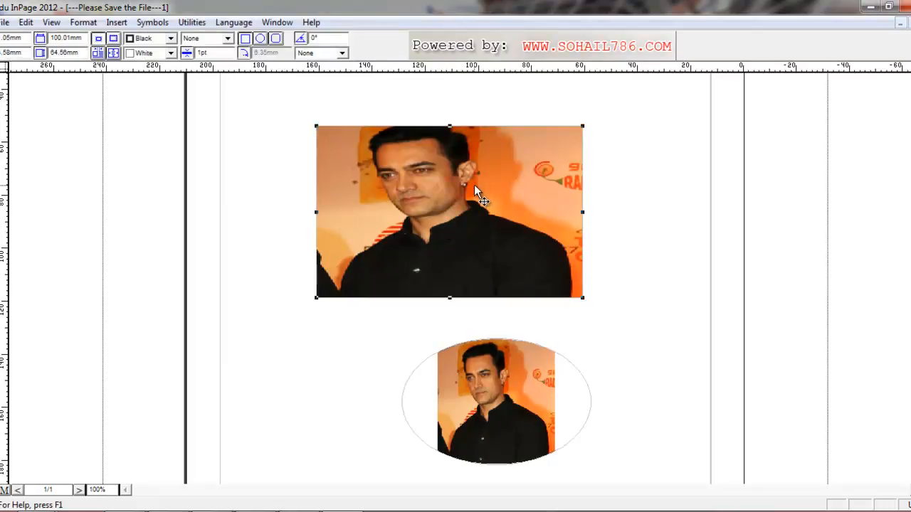
key(Delete)
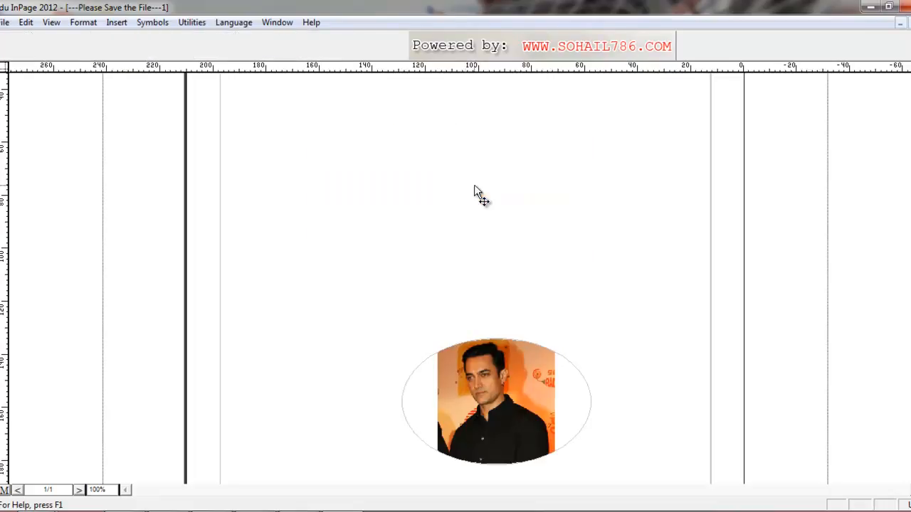
Move the elliptical picture box up into the empty area of the page and set the page zoom to 200%
drag(485, 390, 421, 246)
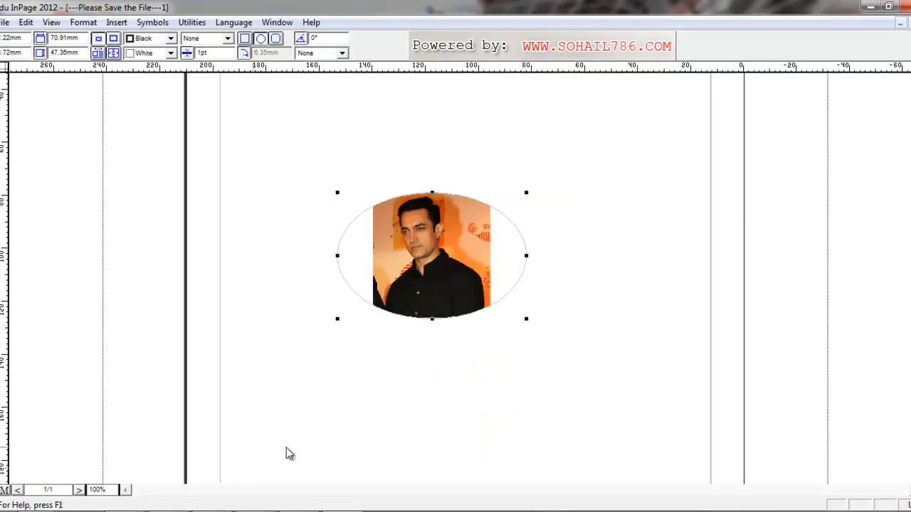
double_click(111, 489)
text(200)
key(Return)
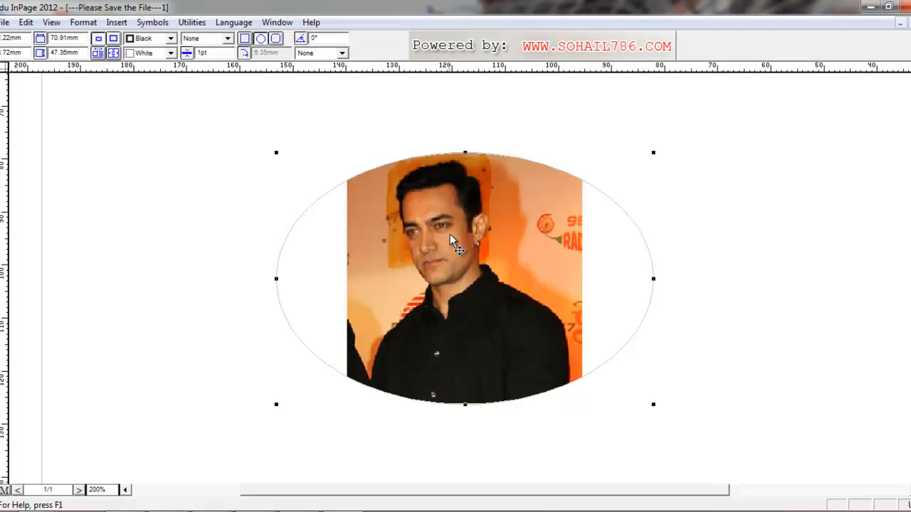
drag(437, 233, 439, 232)
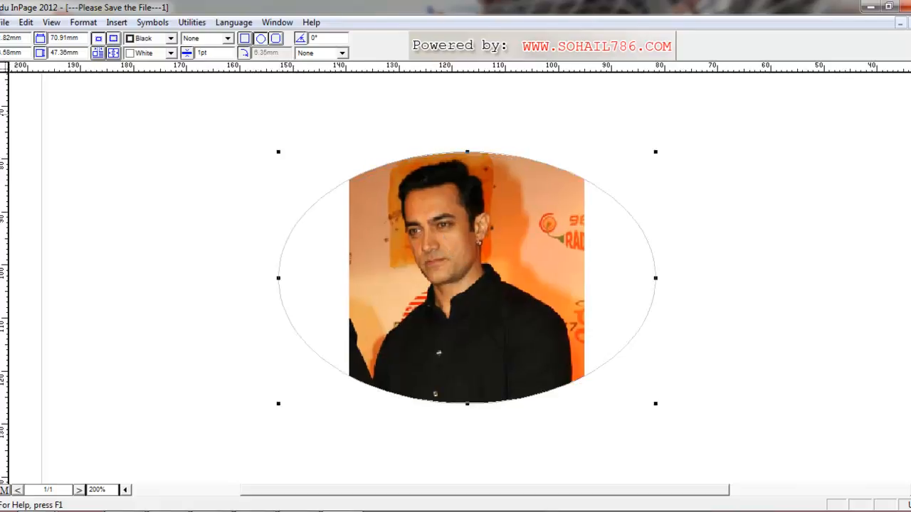
Reposition the picture inside the ellipse by hand and try different horizontal offsets
click(91, 155)
drag(411, 254, 496, 296)
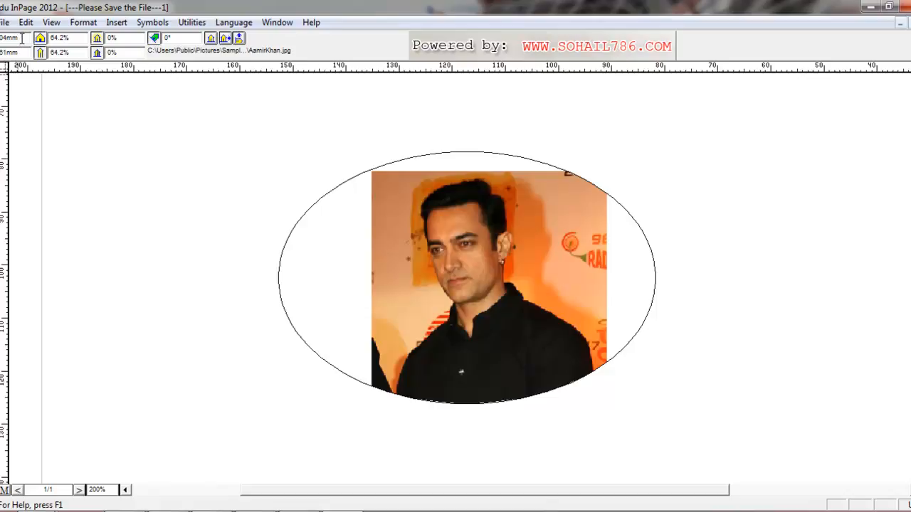
double_click(22, 38)
key(BackSpace)
key(Return)
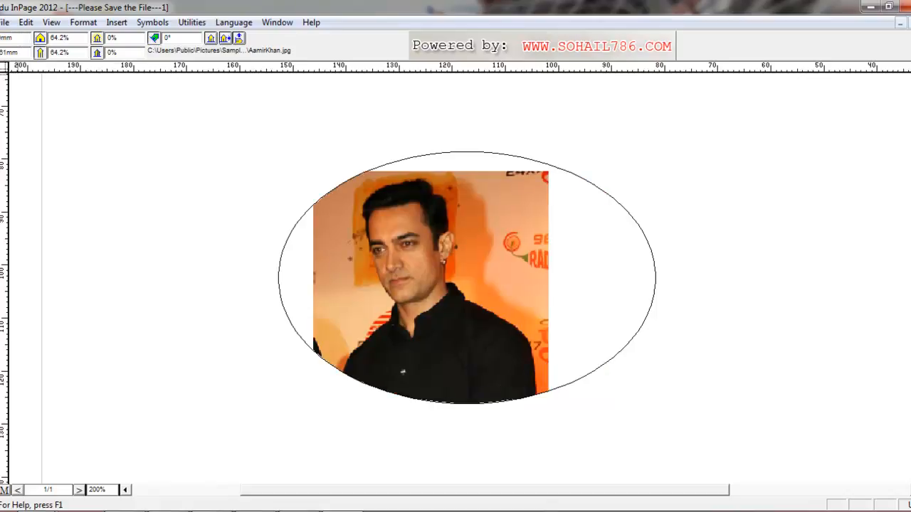
double_click(6, 38)
key(BackSpace)
key(Return)
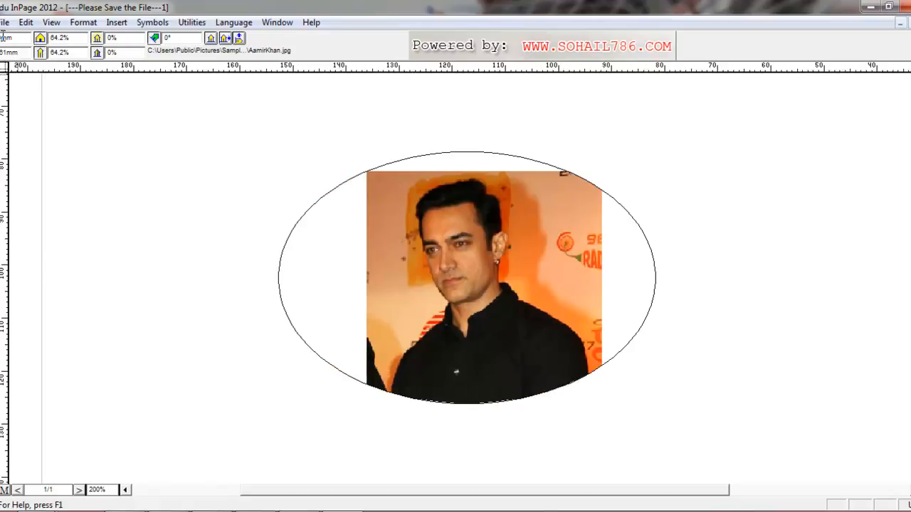
Change the picture's vertical offset and move the picture back up inside the ellipse by hand
double_click(20, 53)
key(BackSpace)
key(Return)
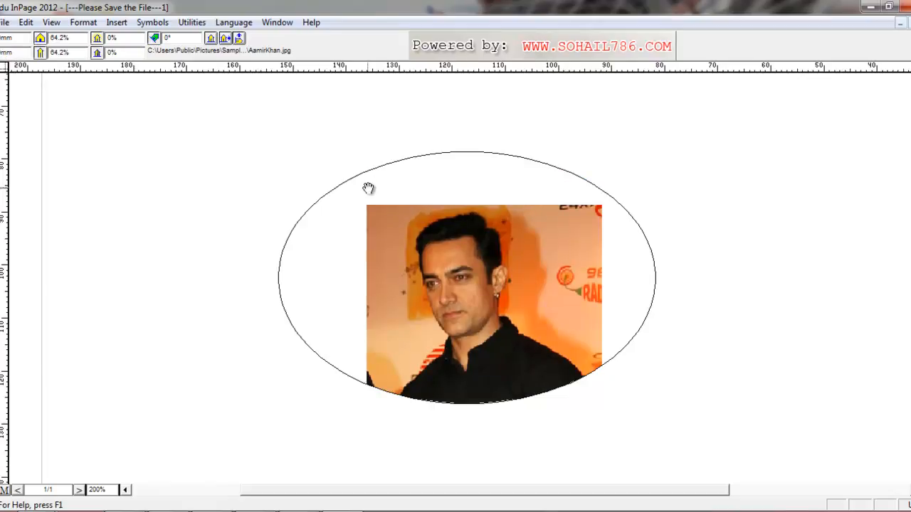
drag(427, 250, 412, 199)
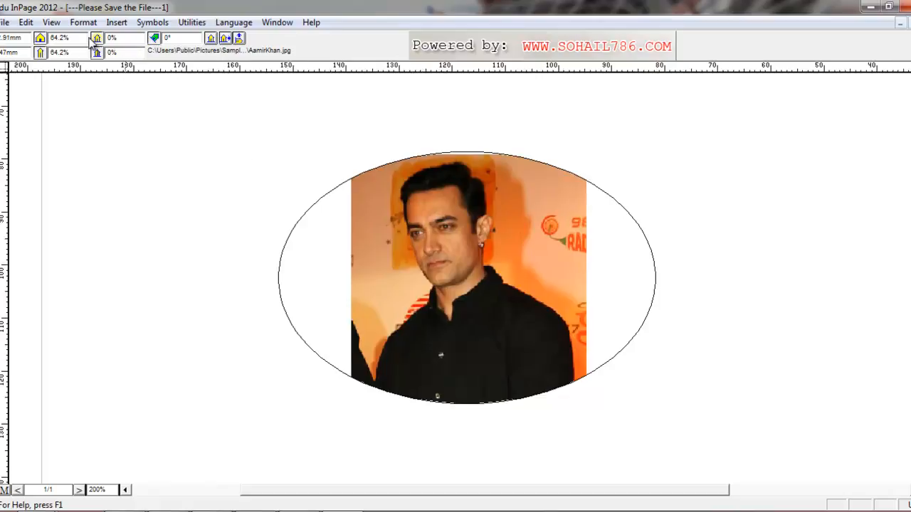
Try a horizontal scale of 100%, undo it, and set the picture's vertical scale to 100%
text(100)
key(Return)
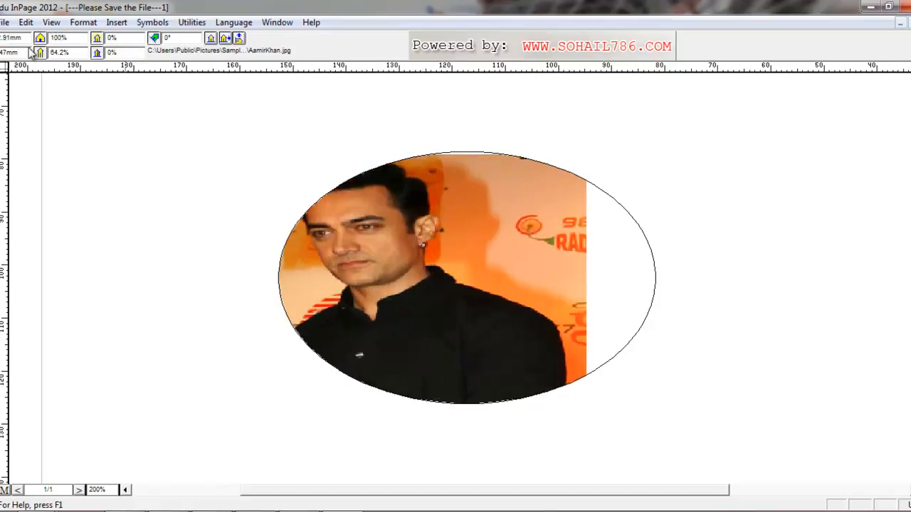
click(44, 52)
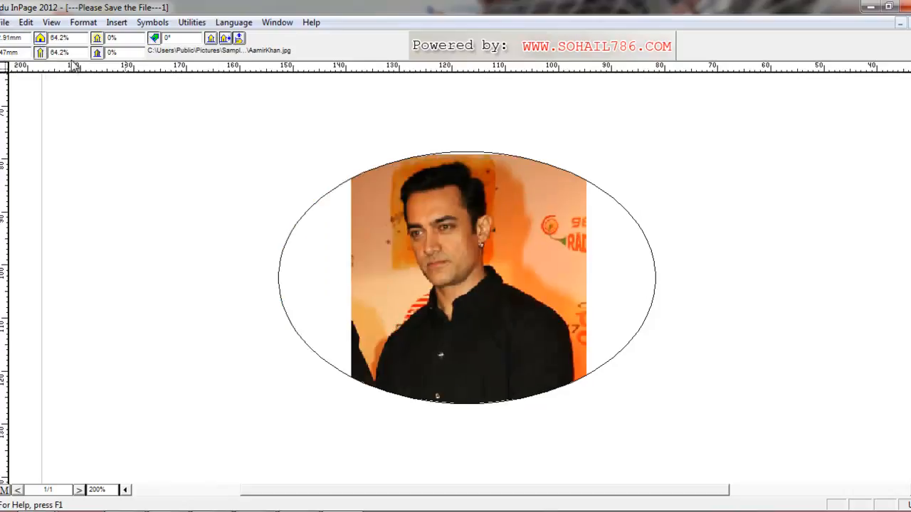
drag(84, 51, 49, 53)
text(100)
key(Return)
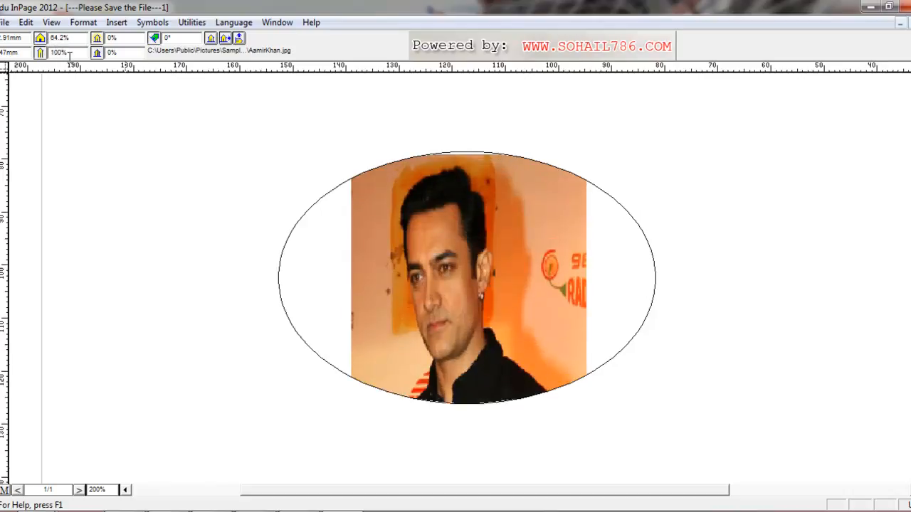
Set both the vertical and horizontal scale of the picture to 40%
drag(81, 53, 18, 42)
text(40)
key(Return)
drag(82, 38, 37, 41)
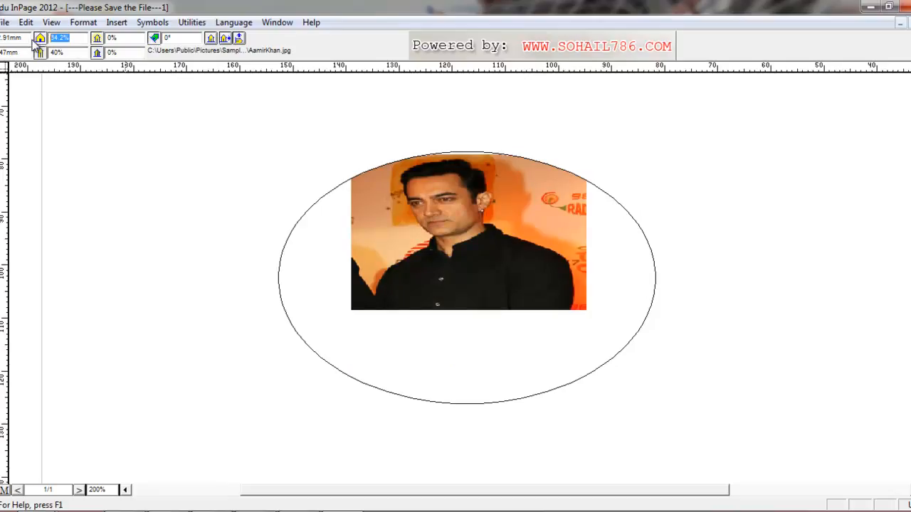
text(40)
key(Return)
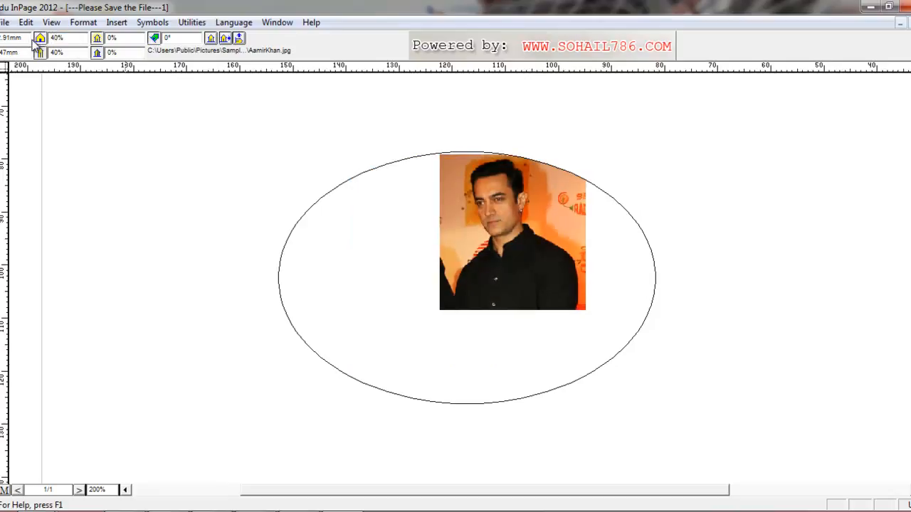
Set both the horizontal and vertical scale of the picture to 70%
double_click(55, 39)
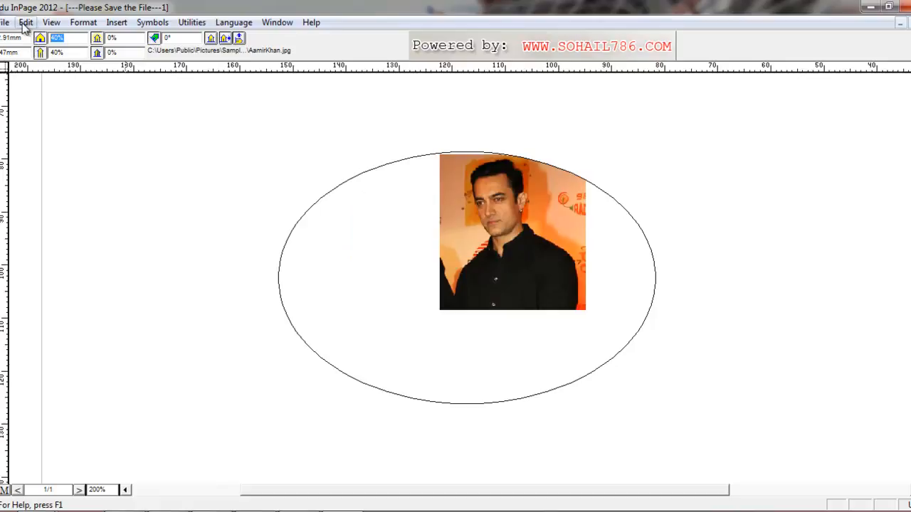
text(10)
key(Return)
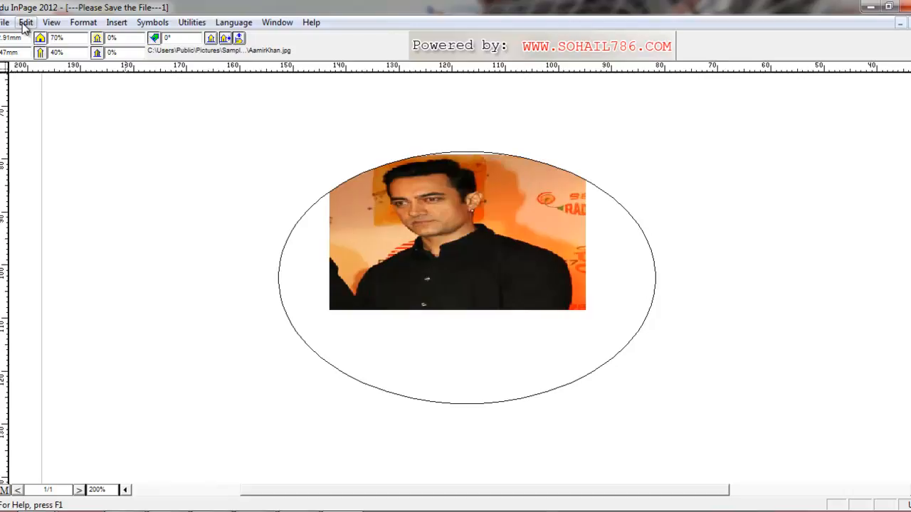
key(Tab)
text(70)
key(Return)
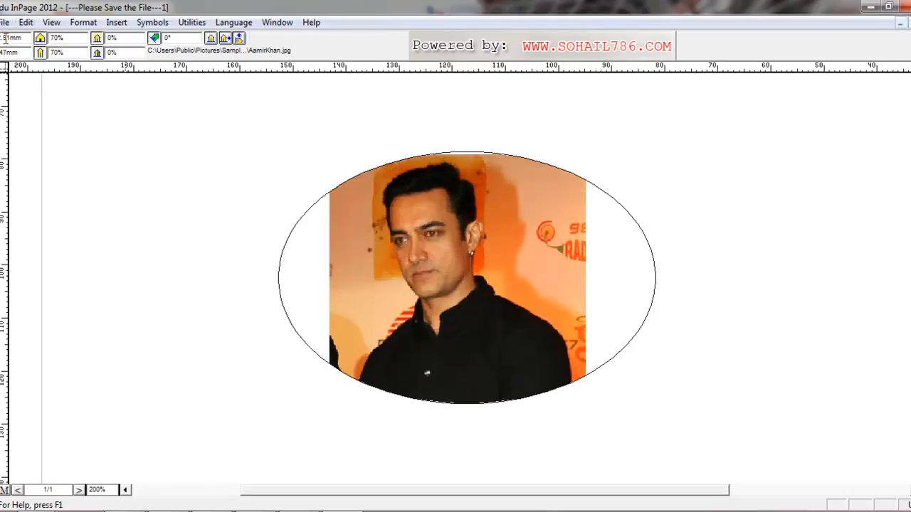
Try horizontal scales of 90% and 100%, shifting the picture to cover the ellipse after each
double_click(71, 38)
text(90)
key(Return)
drag(438, 229, 496, 229)
double_click(77, 37)
text(100)
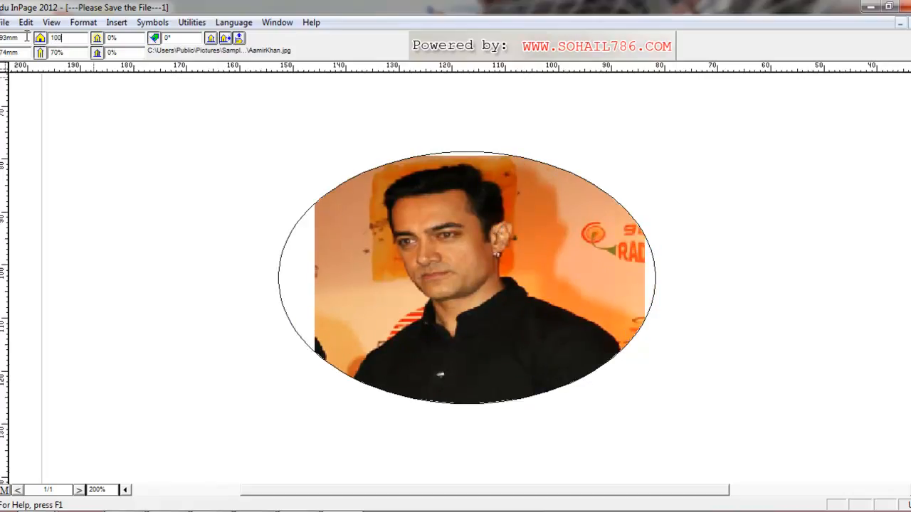
key(Return)
drag(457, 250, 469, 241)
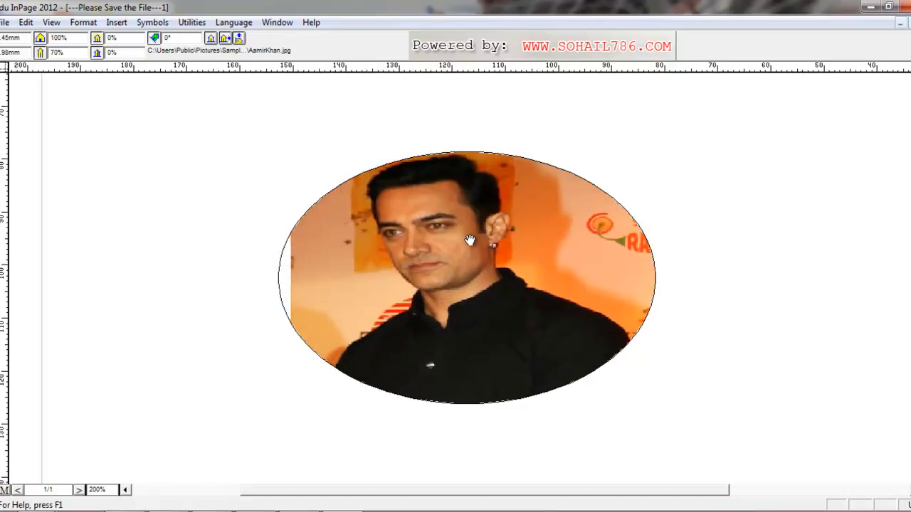
Set the picture's horizontal scale to 110% and shift the picture to fill the whole ellipse
drag(68, 37, 44, 40)
text(110)
key(Return)
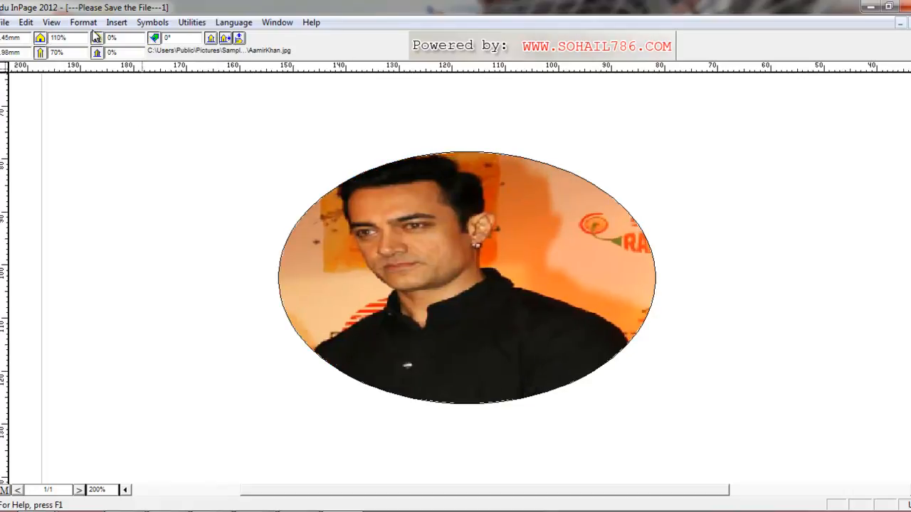
drag(442, 230, 458, 227)
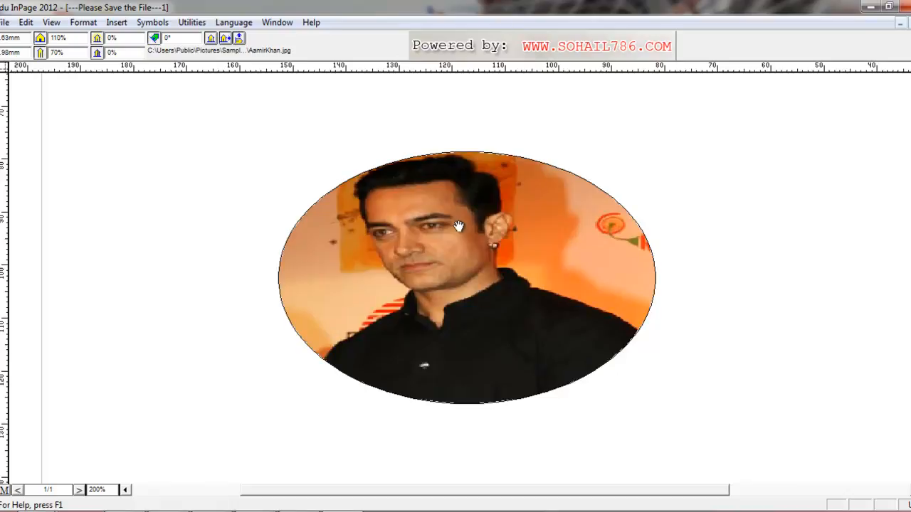
Set the picture's brightness to 20% and its contrast to 40%
double_click(124, 41)
text(20)
key(Return)
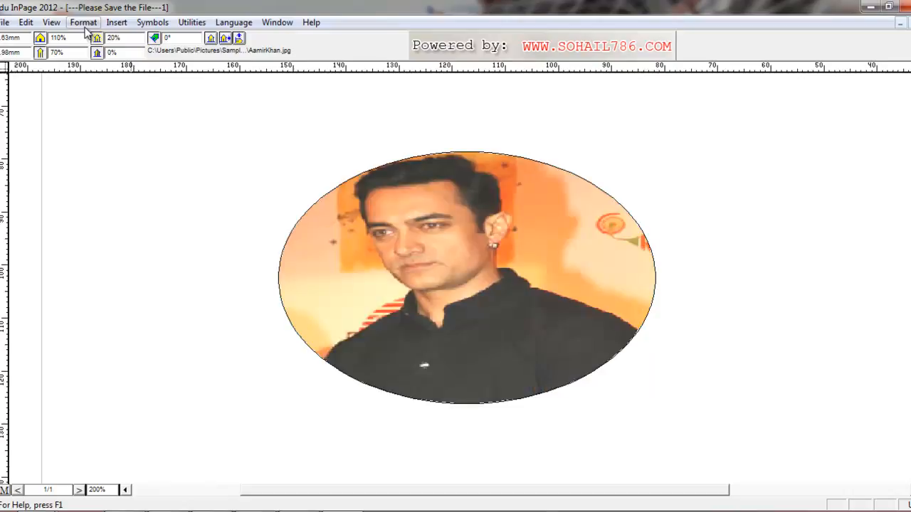
key(Tab)
text(40)
key(Return)
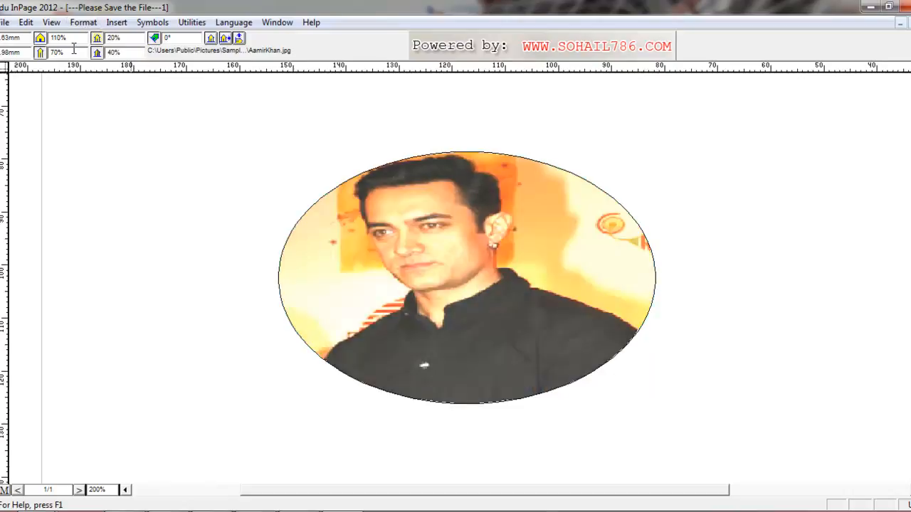
Reset the picture's contrast and brightness to 0%
drag(136, 52, 75, 48)
text(0)
key(Return)
drag(129, 37, 89, 32)
text(0)
key(Return)
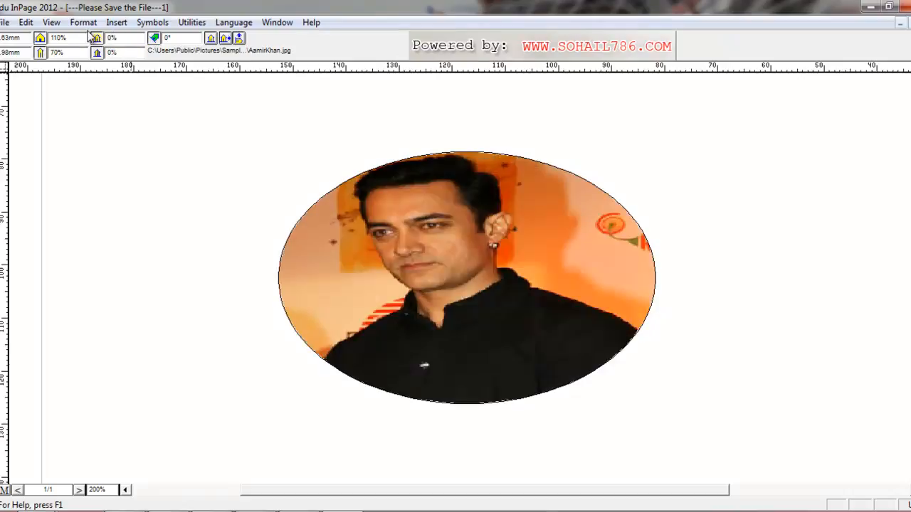
Rotate the picture 45° inside the ellipse and move it further down within the box
drag(178, 37, 153, 40)
text(45)
key(Return)
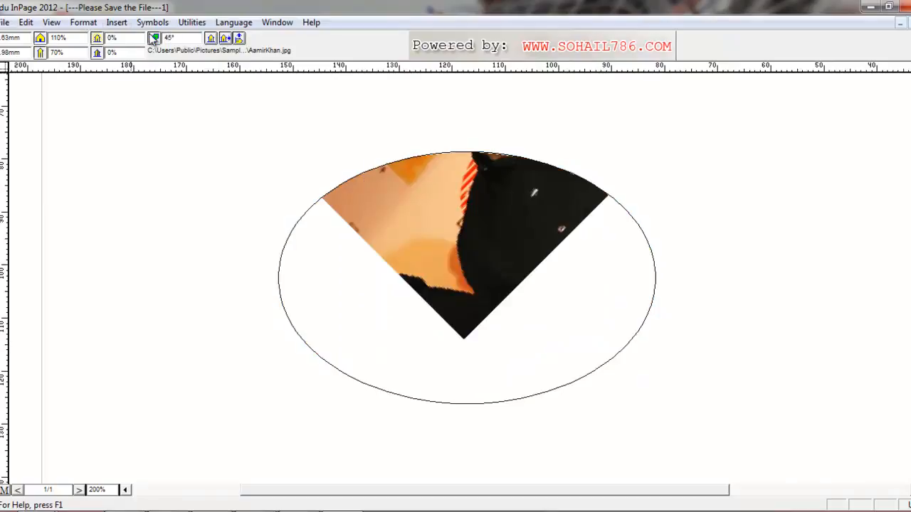
drag(472, 270, 427, 328)
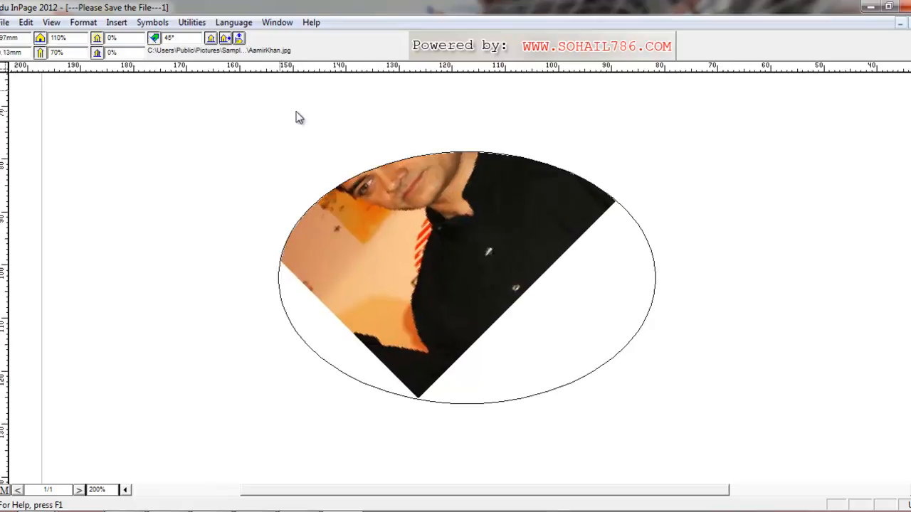
Reset the picture's rotation to 0° and reposition it inside the ellipse
drag(185, 37, 153, 41)
text(0)
click(153, 39)
drag(445, 229, 461, 209)
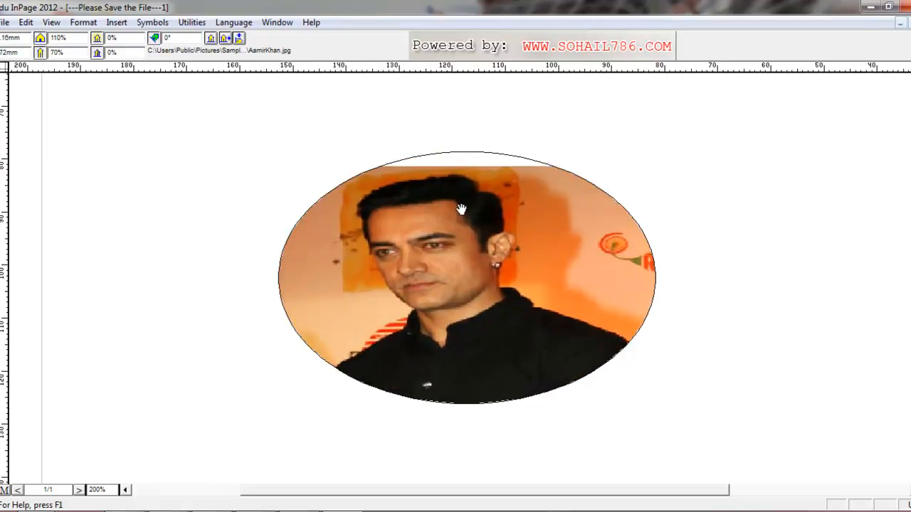
Centre the picture inside the ellipse and flip it horizontally
click(211, 38)
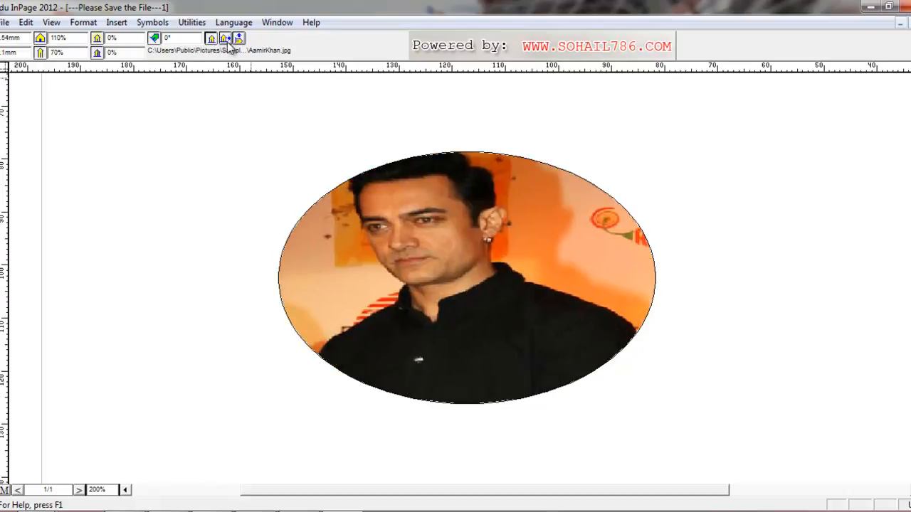
click(226, 39)
click(226, 39)
click(226, 38)
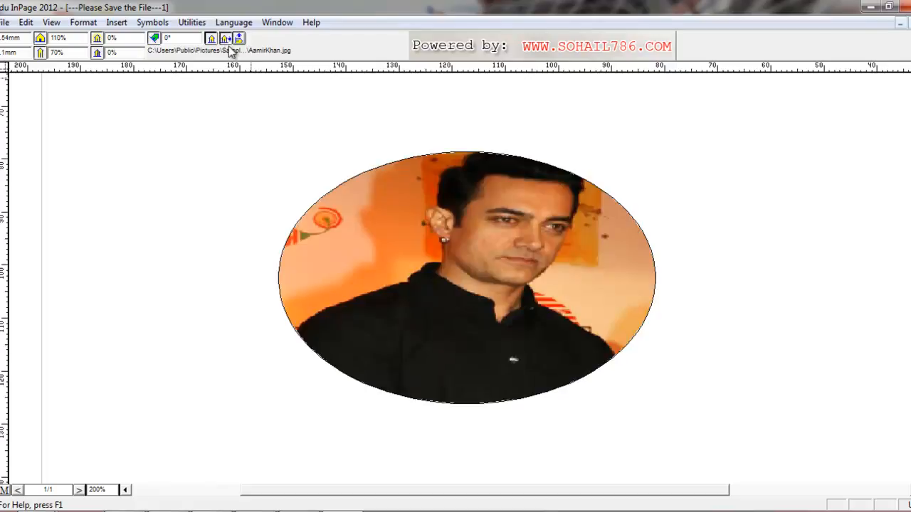
click(224, 40)
click(285, 159)
click(348, 195)
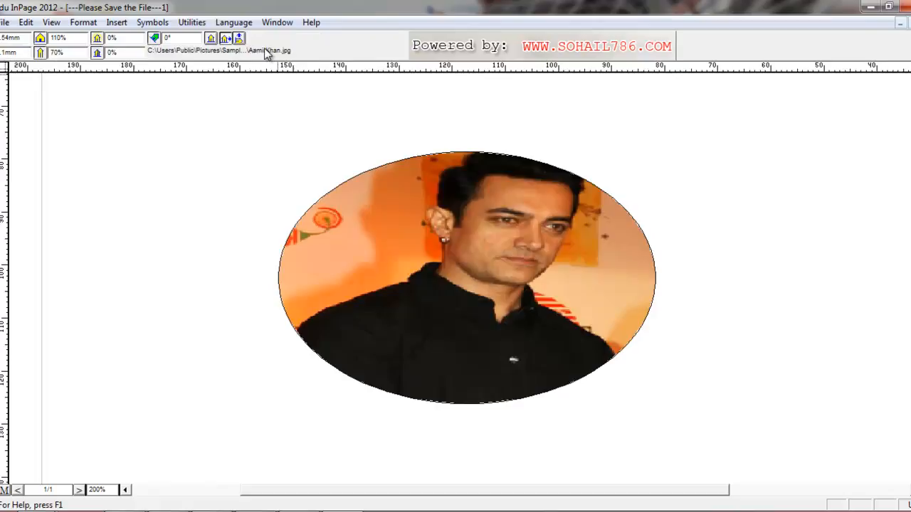
Try the vertical flip on the picture, turn it back upright, and toggle the horizontal flip on and off
click(225, 40)
click(240, 40)
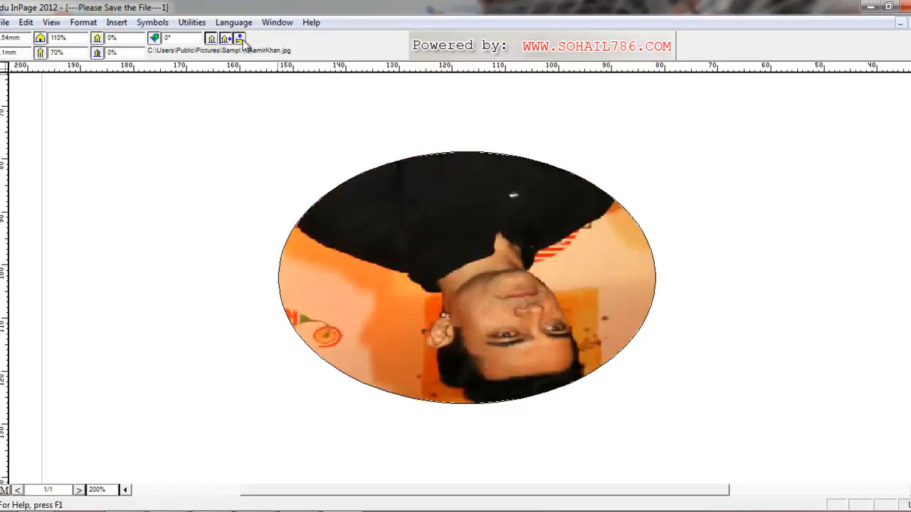
click(240, 40)
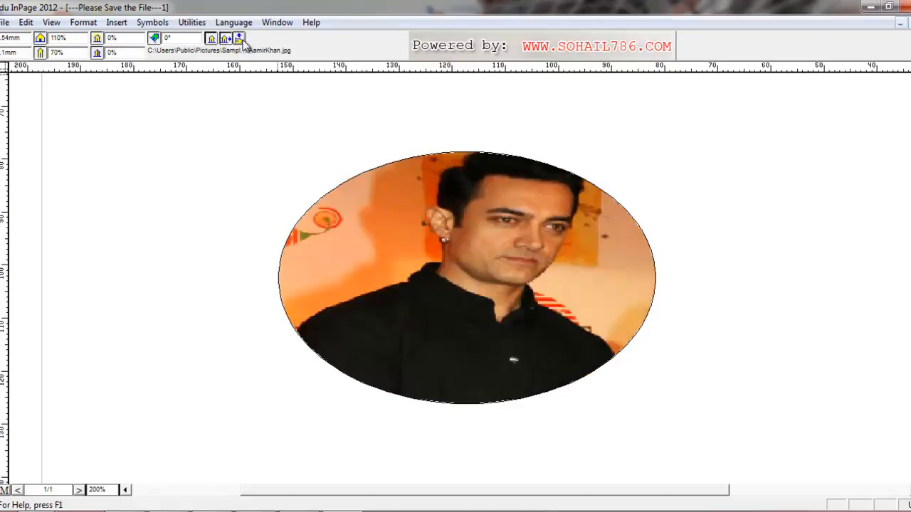
click(241, 39)
click(230, 173)
click(463, 231)
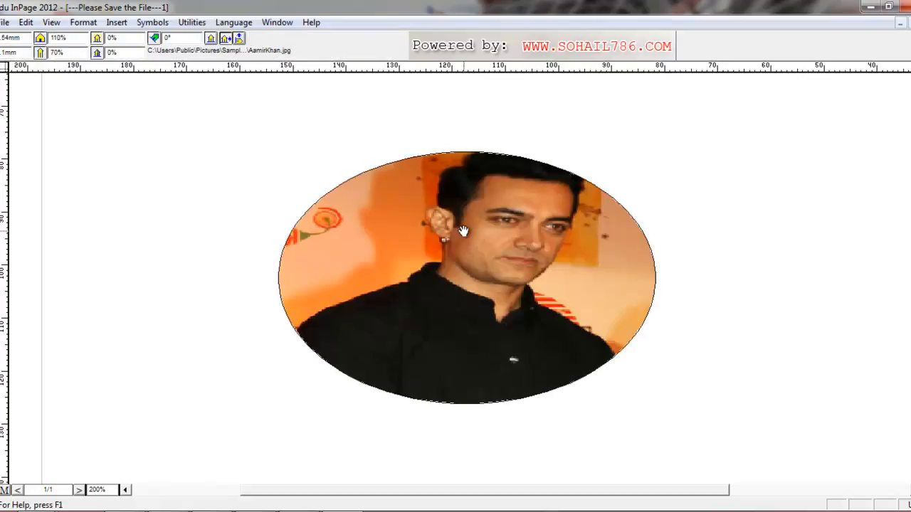
click(227, 40)
click(226, 40)
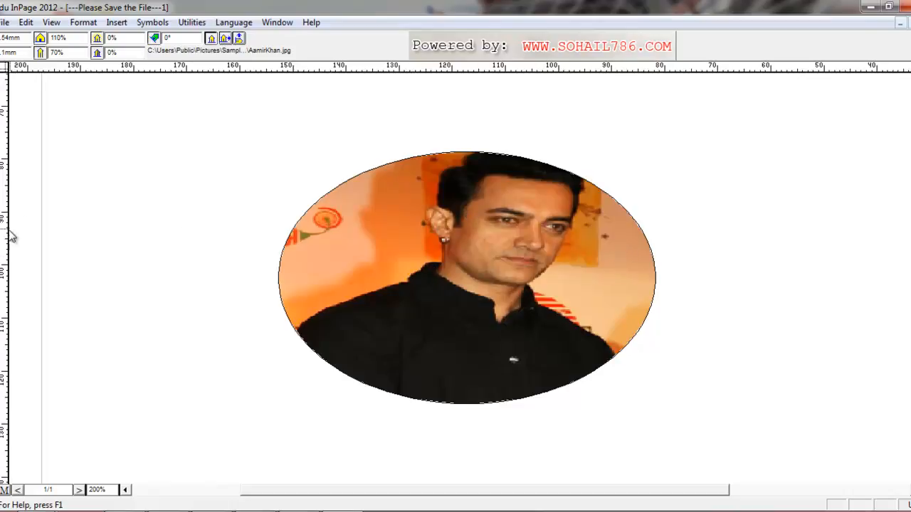
Draw a rounded-corner picture box beside the ellipse and widen it to about 38 mm wide by 46 mm high
click(1, 169)
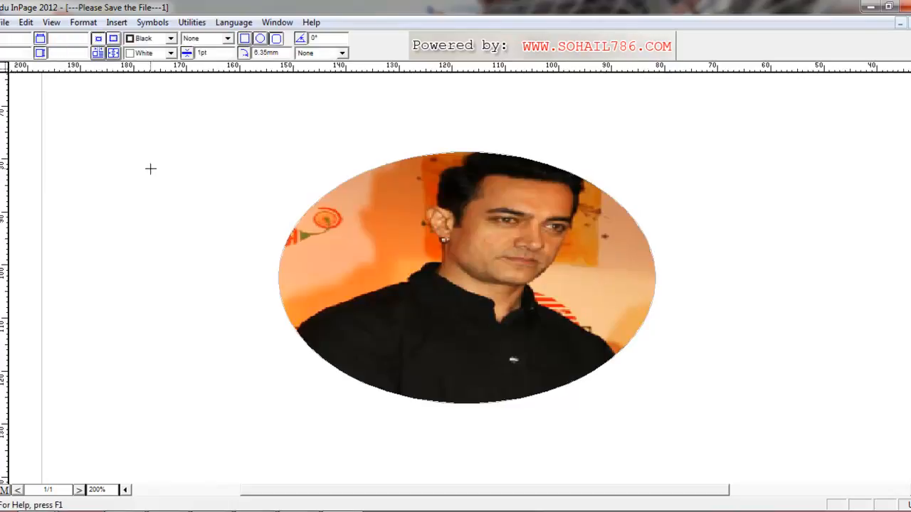
drag(111, 166, 275, 411)
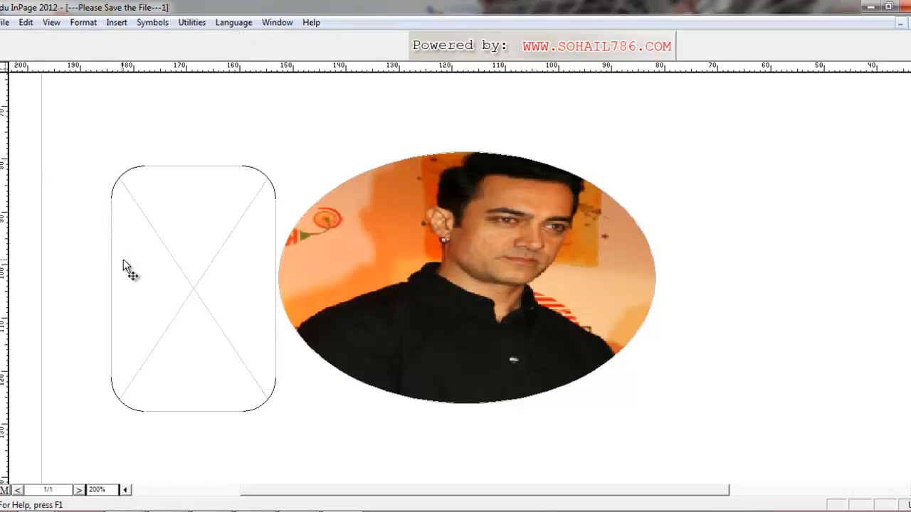
click(115, 278)
drag(112, 288, 74, 285)
right_click(129, 261)
click(107, 275)
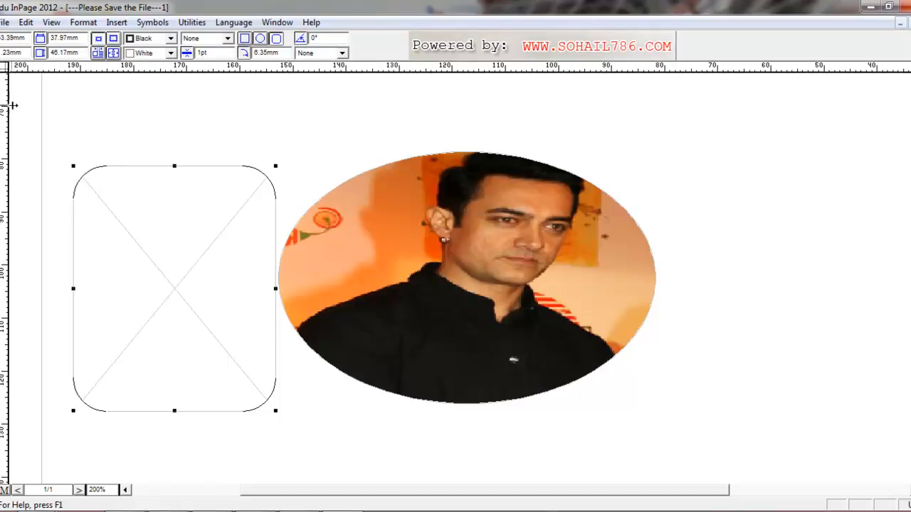
Import the picture AamirKhan.jpg into the rounded picture box
click(1, 108)
right_click(101, 238)
right_click(134, 287)
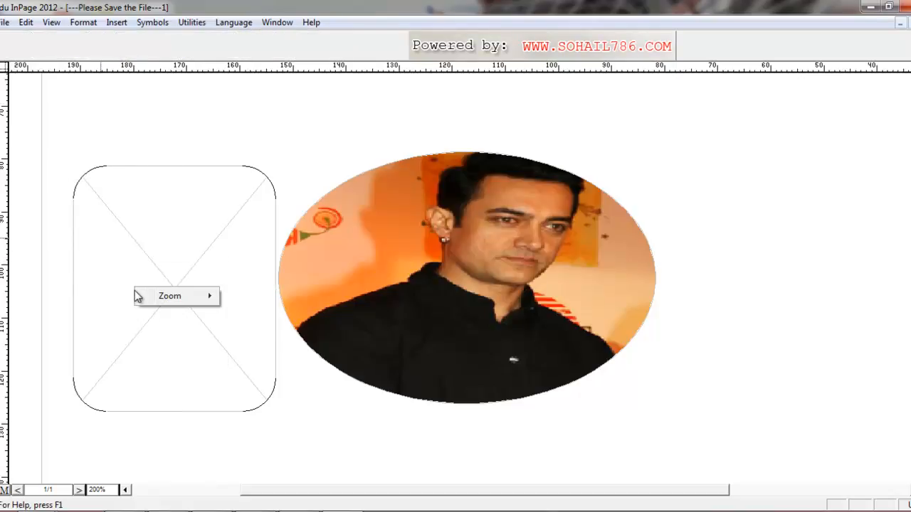
click(141, 227)
right_click(142, 227)
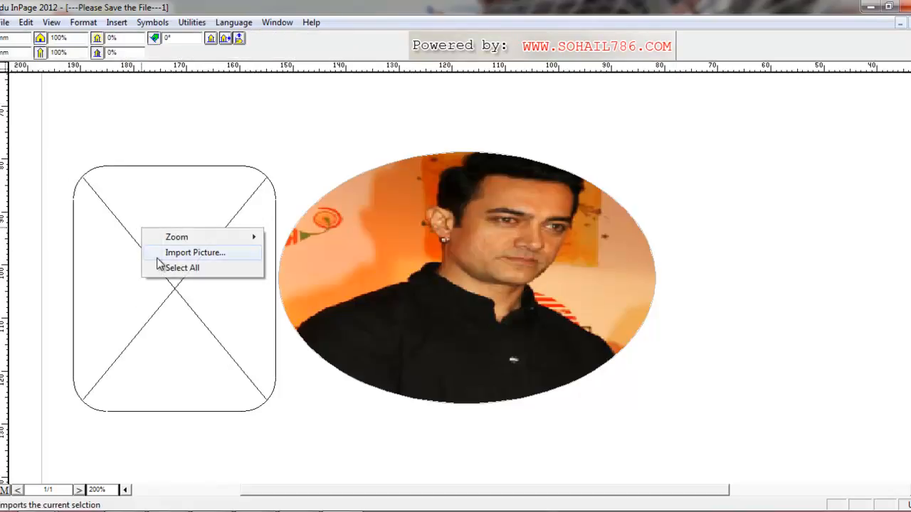
click(165, 251)
double_click(478, 268)
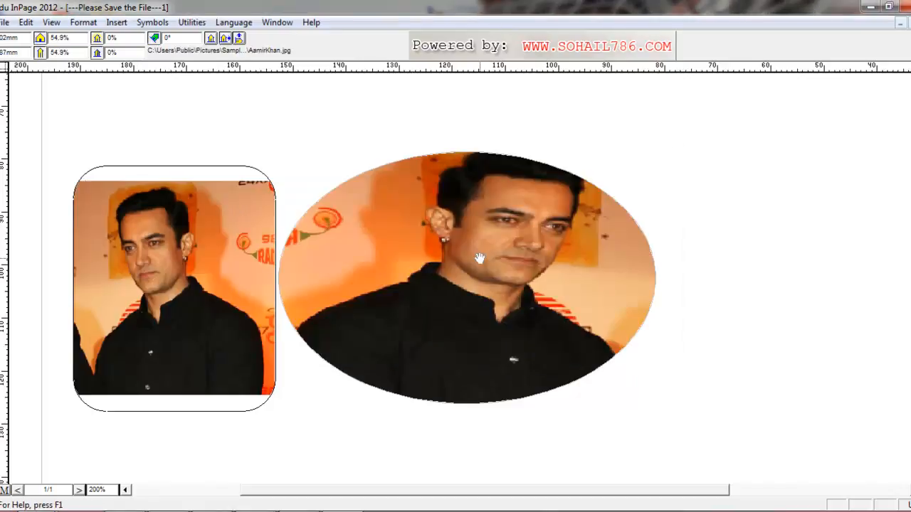
Flip the rounded box's picture horizontally and back, and shift it slightly down inside the box
click(225, 38)
click(225, 38)
drag(177, 254, 154, 262)
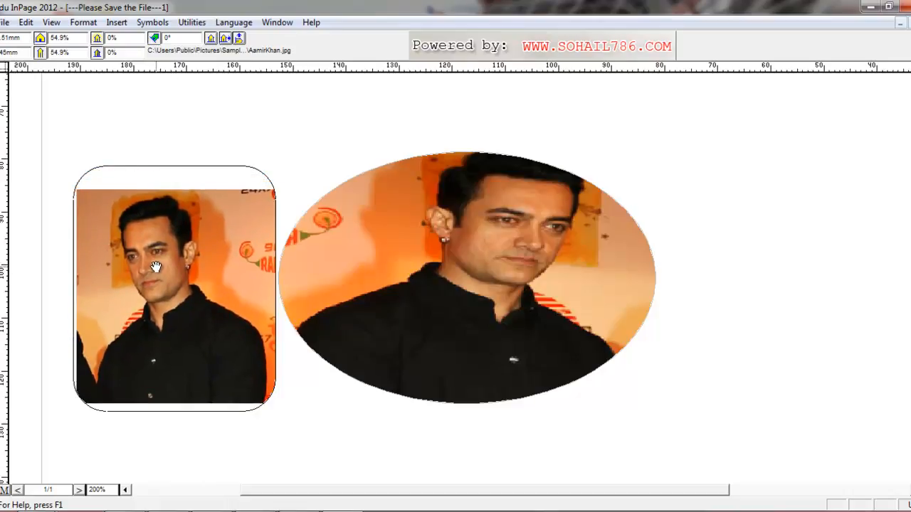